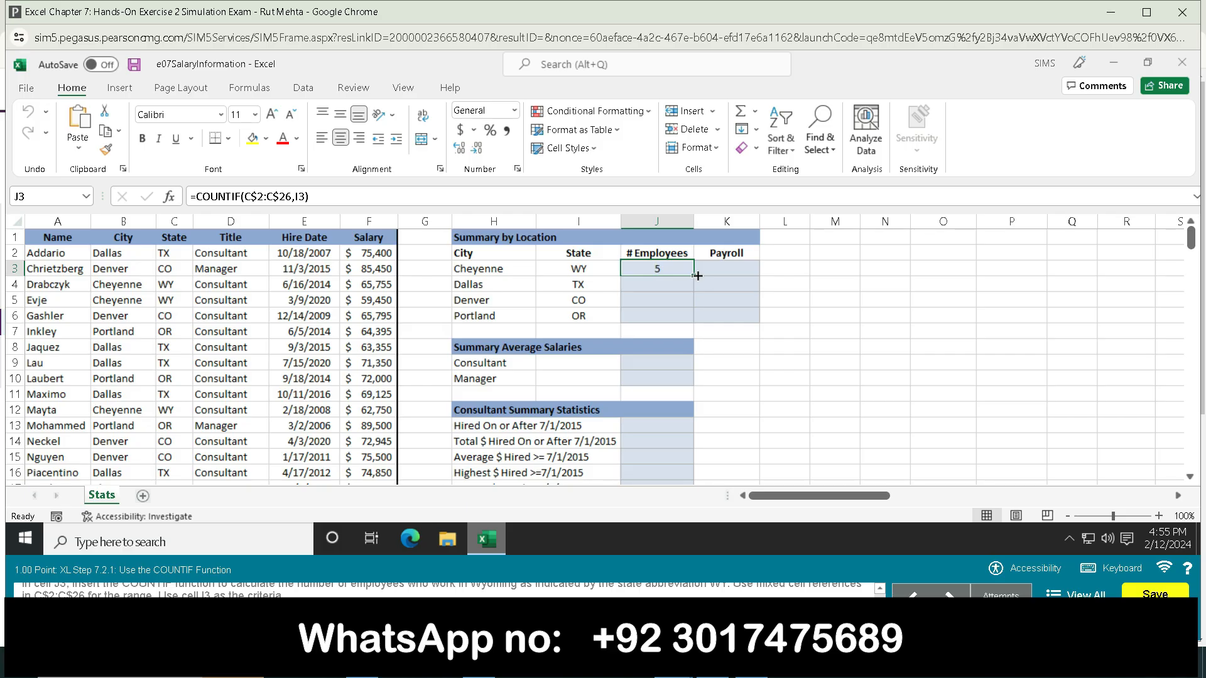
Fill the COUNTIF formula from cell J3 down through J6.
left_click_drag(698, 277, 698, 321)
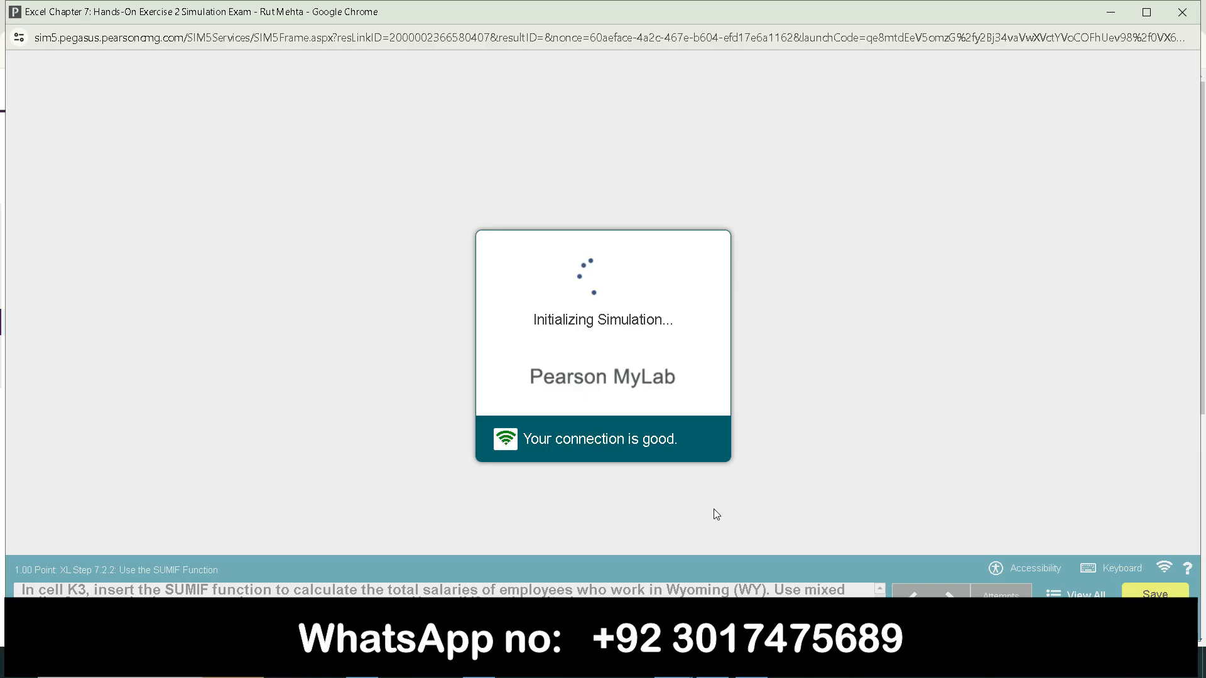
Copy =SUMIF(C$2:C$26,I3,F$2:F$26) from the Notepad list into cell K3 and fill it down through K6.
mouse_move(751, 663)
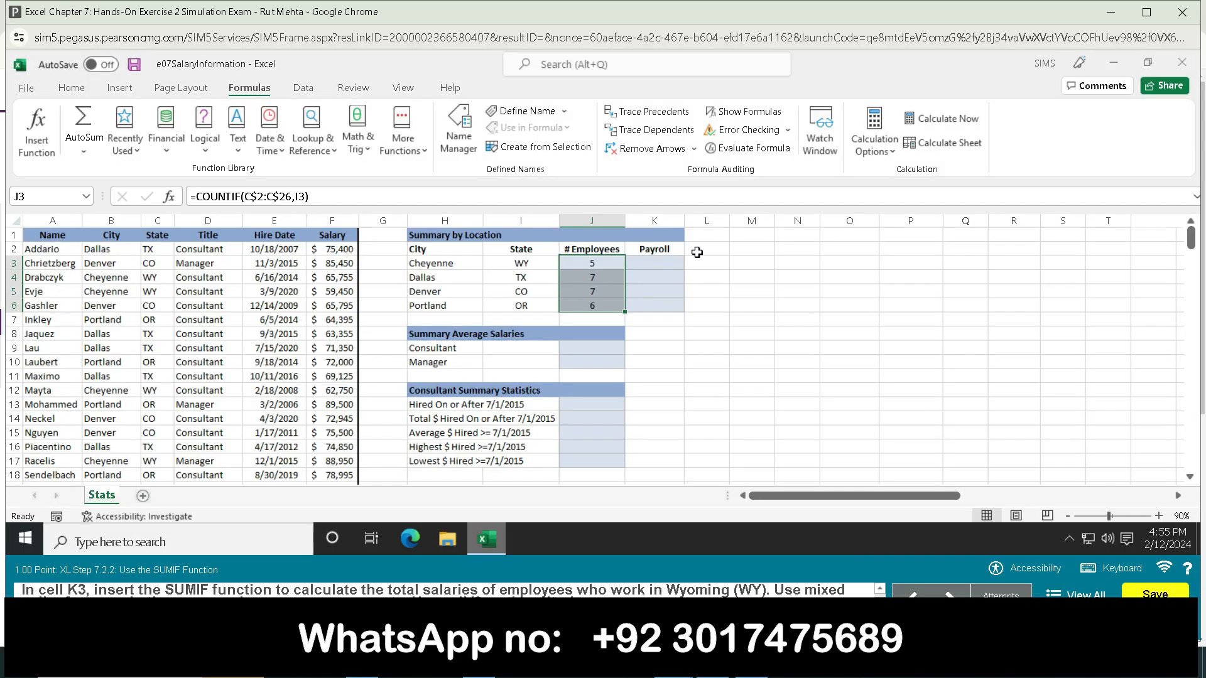
left_click(657, 262)
mouse_move(751, 663)
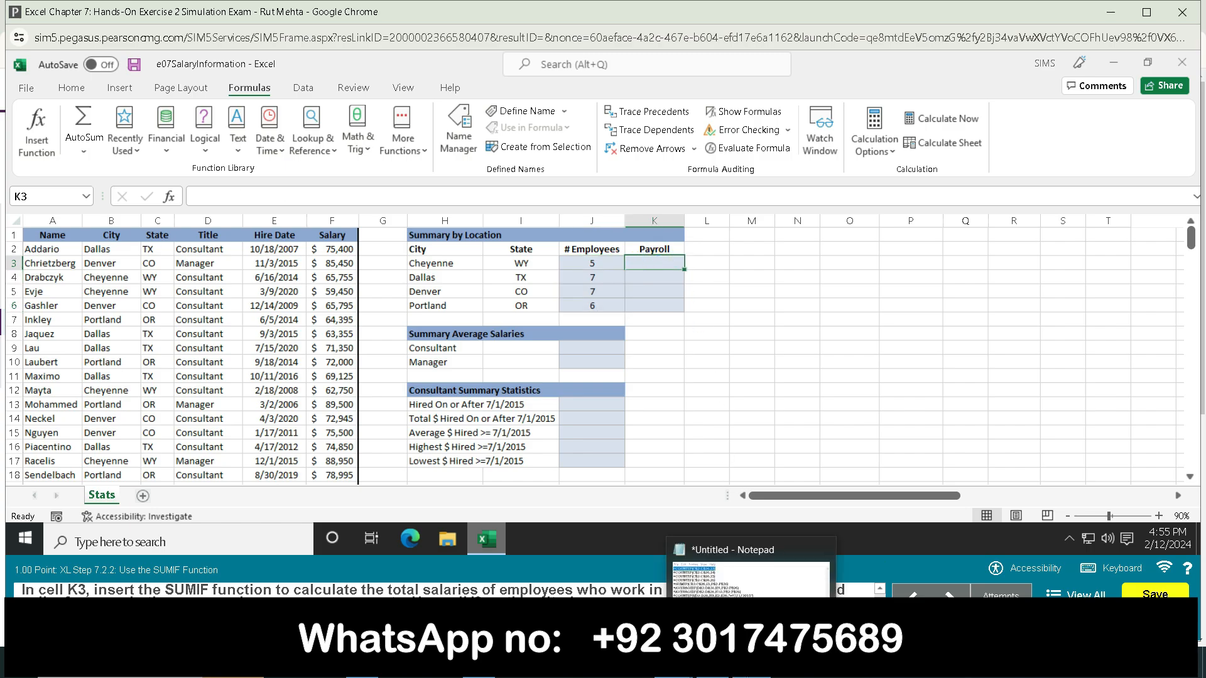
left_click(750, 575)
left_click_drag(856, 300, 669, 307)
key("ctrl+c")
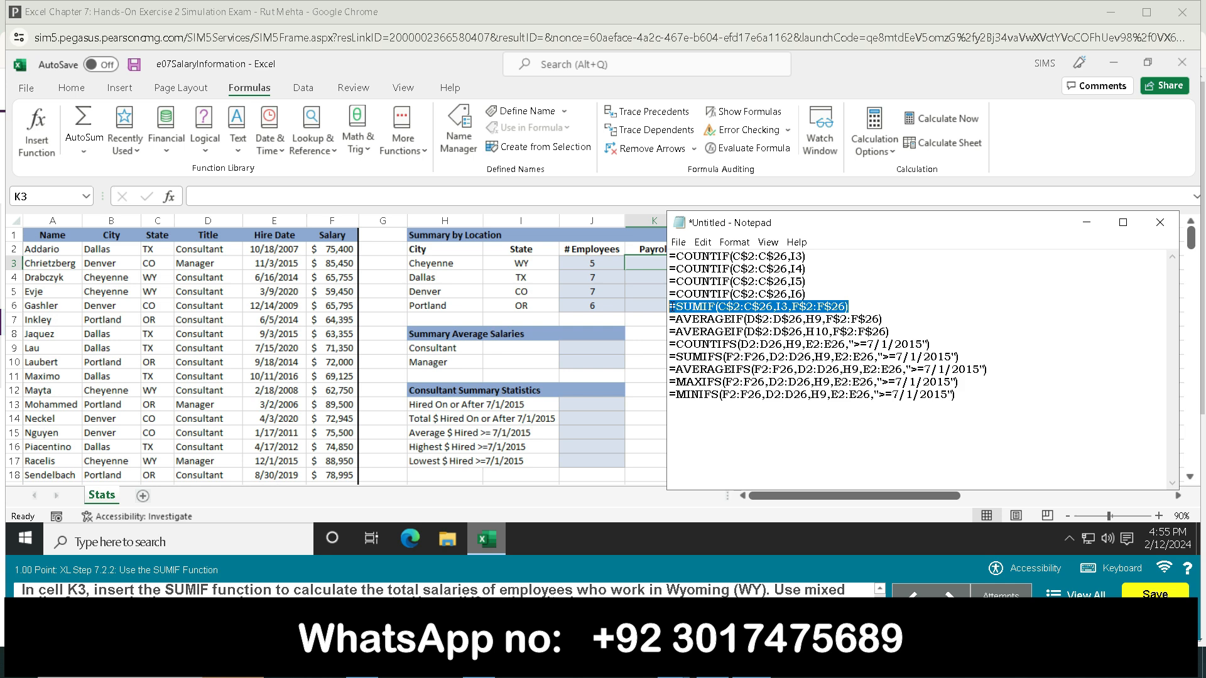
left_click(642, 263)
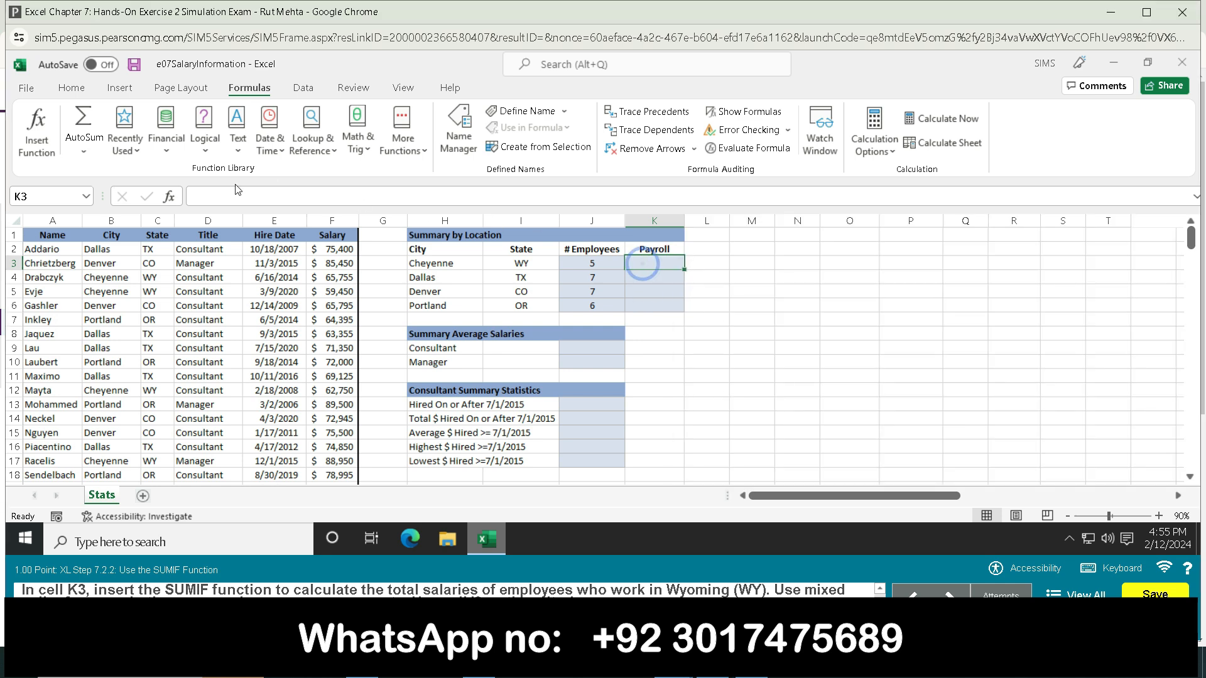
left_click(237, 190)
key("ctrl+v")
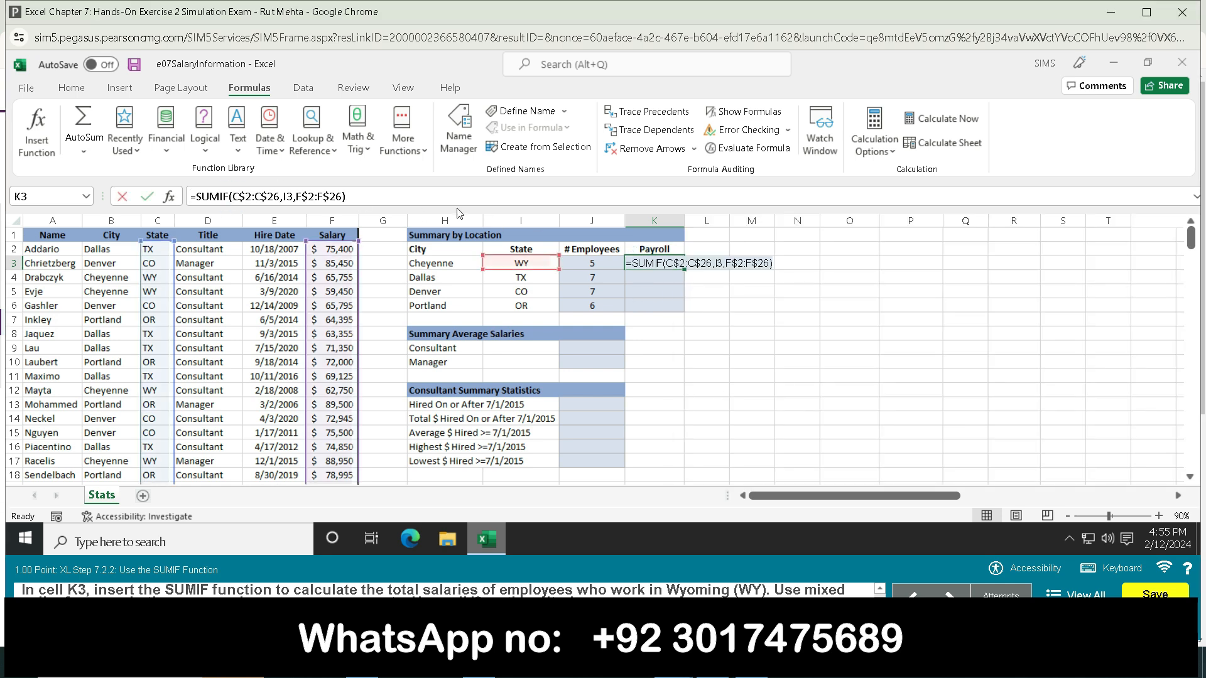
key("Return")
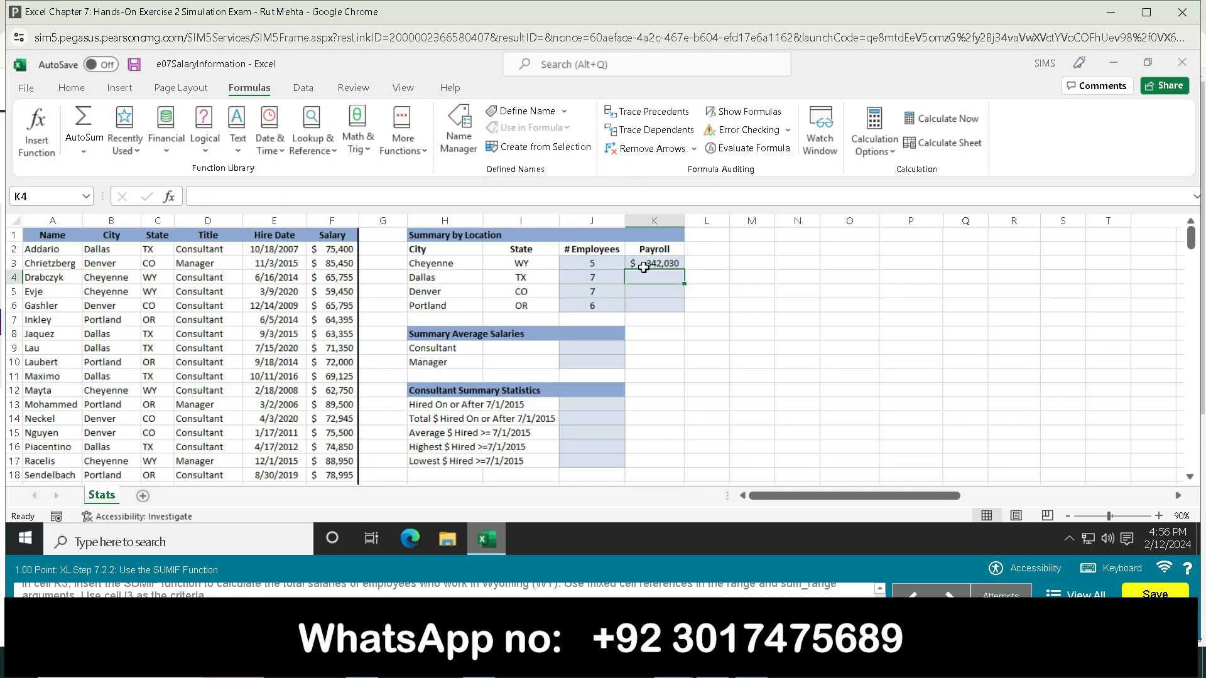
left_click(677, 264)
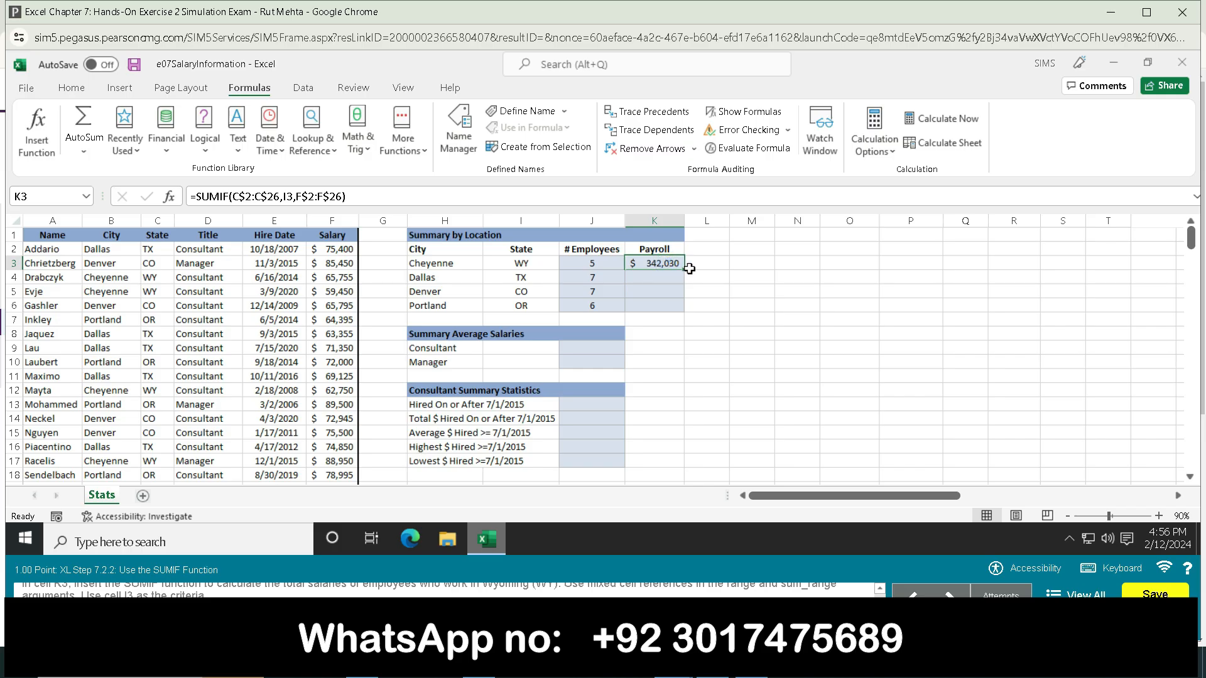
left_click_drag(684, 269, 684, 309)
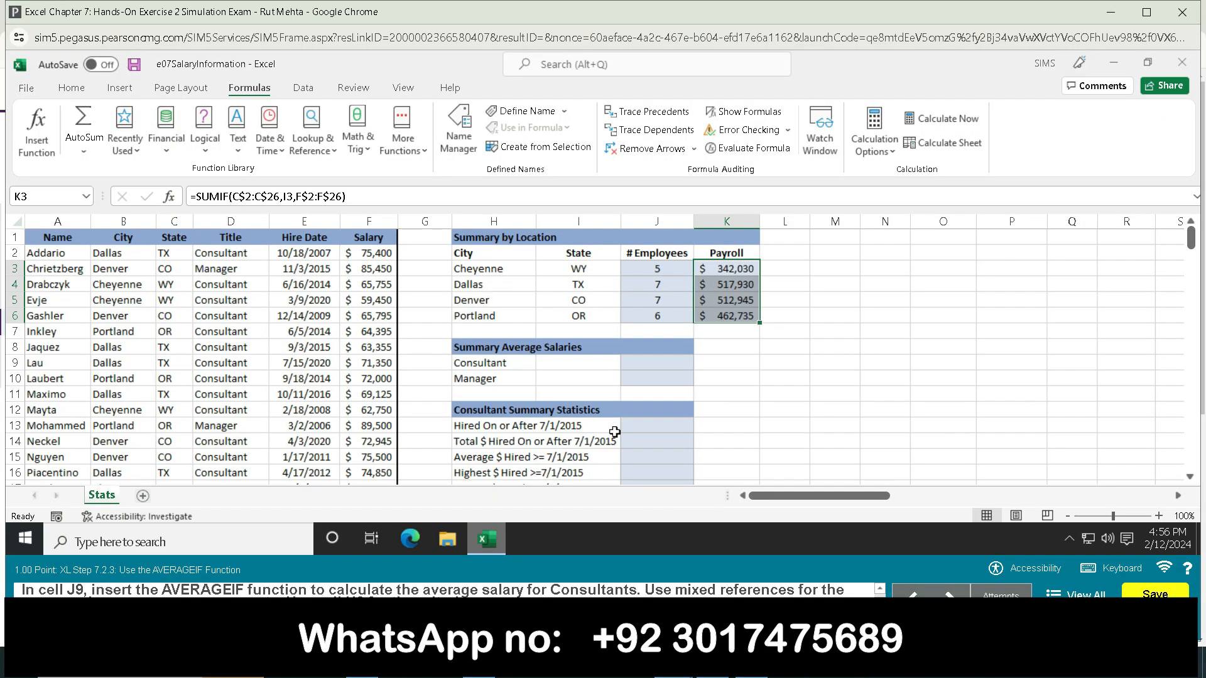
Try to enter =AVERAGEIF(D$2:D$26,H9,F$2:F$26), copied from the Notepad list, in cell J9.
left_click(653, 361)
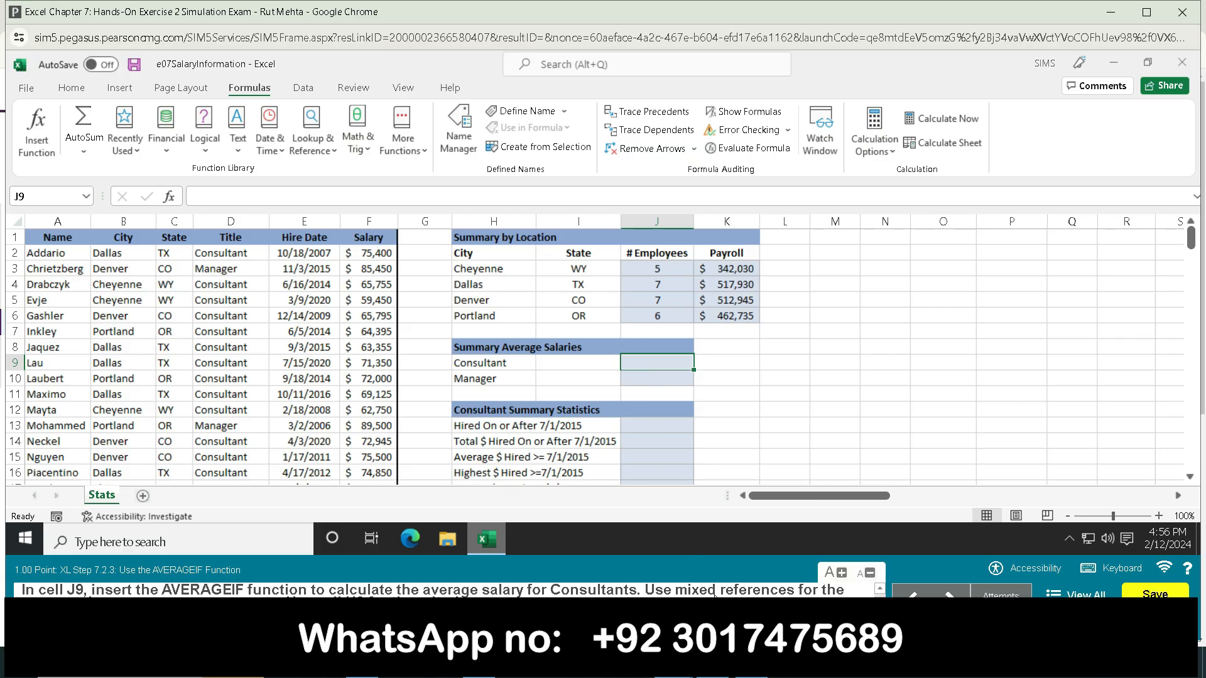
left_click(790, 583)
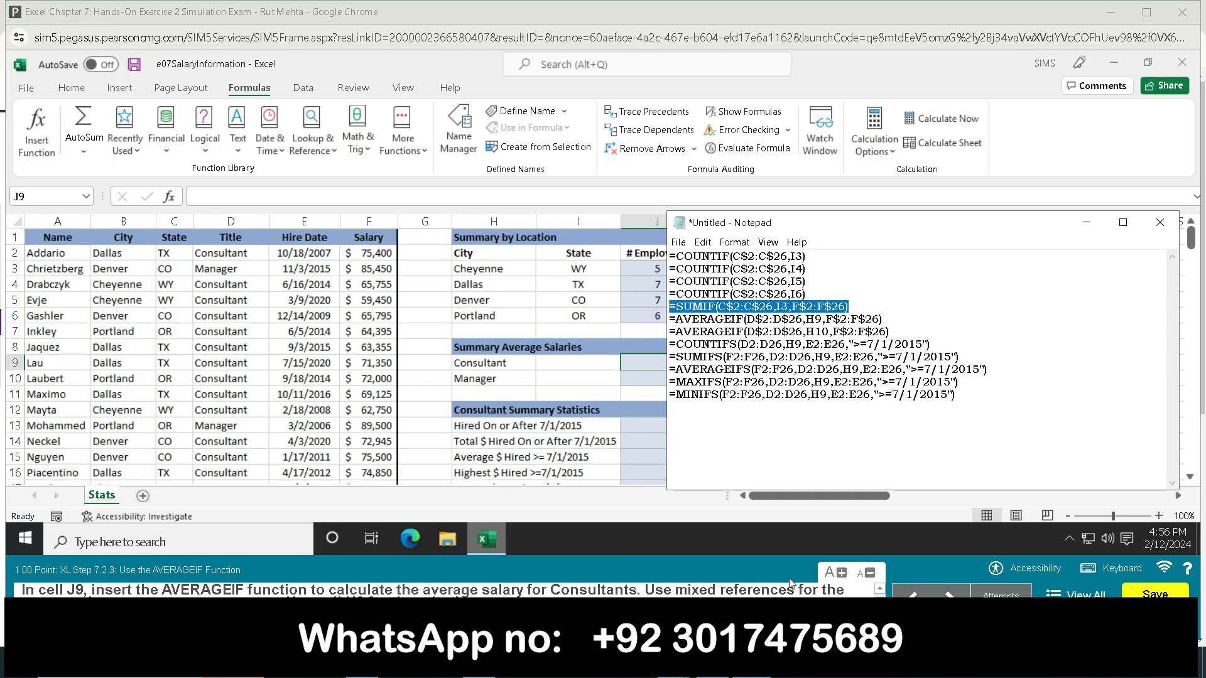
mouse_move(895, 309)
left_mouse_down()
mouse_move(782, 321)
mouse_move(887, 321)
left_mouse_up()
key("ctrl+c")
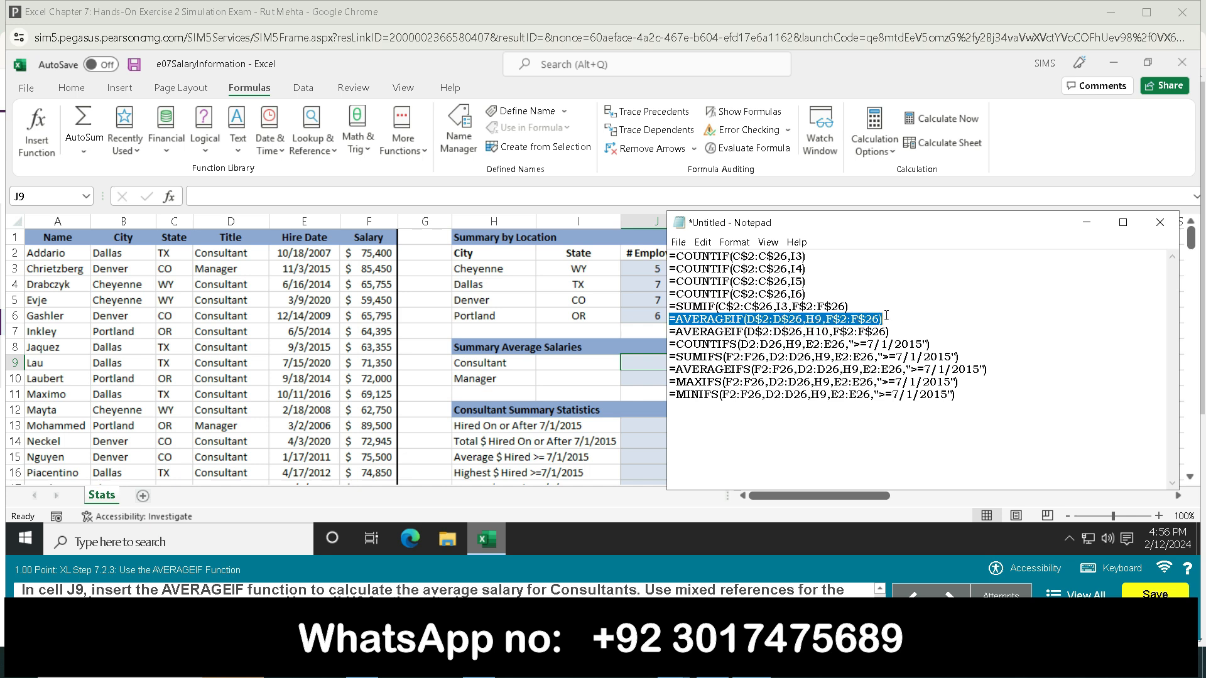
left_click(637, 362)
left_click(250, 197)
key("ctrl+v")
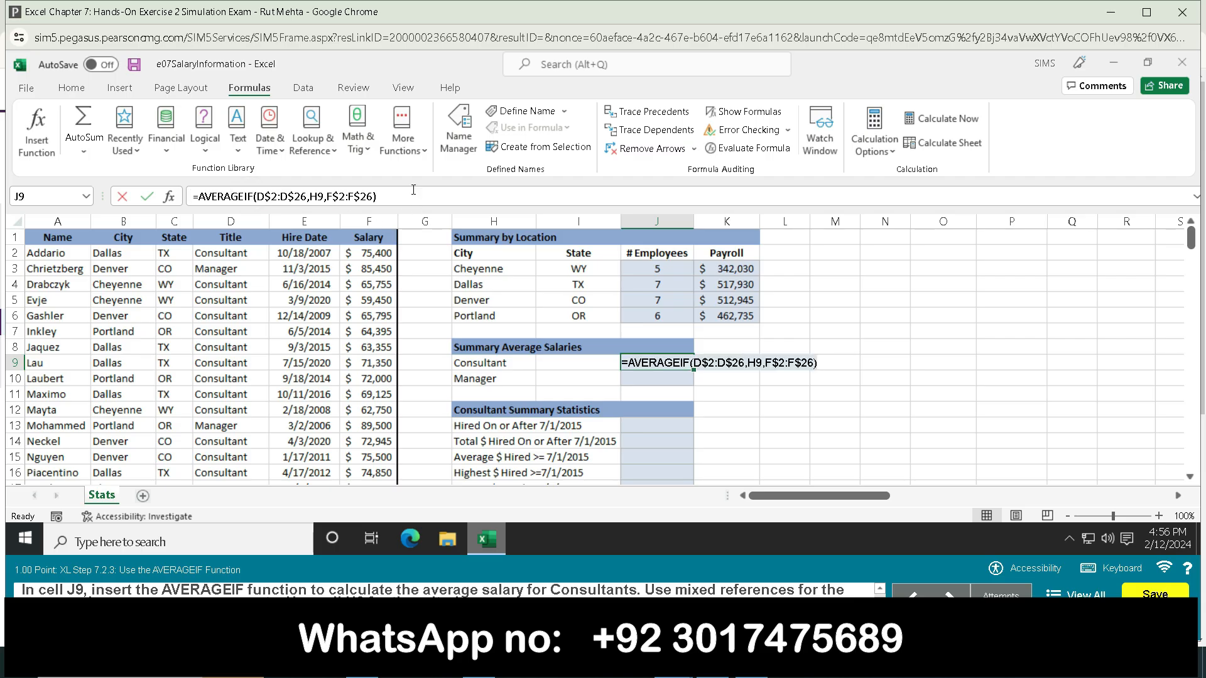
key("Return")
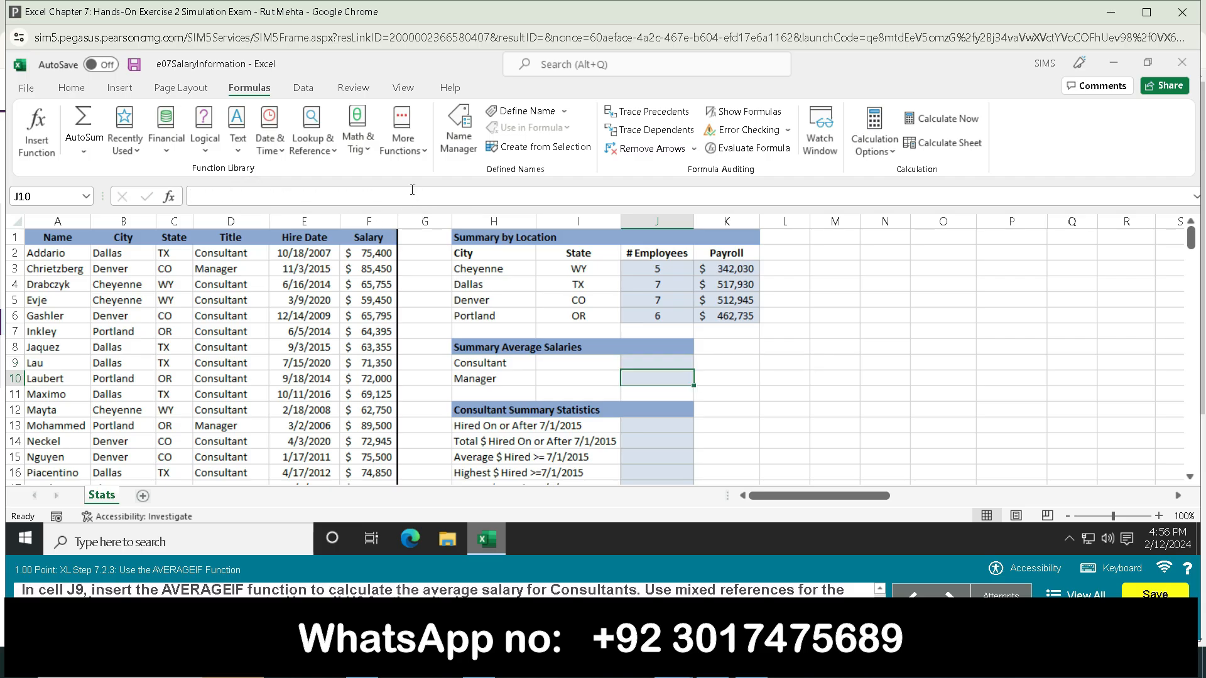
Copy =AVERAGEIF(D$2:D$26,H9,F$2:F$26) from Notepad again, enter it in cell J9 and fill it down to J10.
left_click(658, 362)
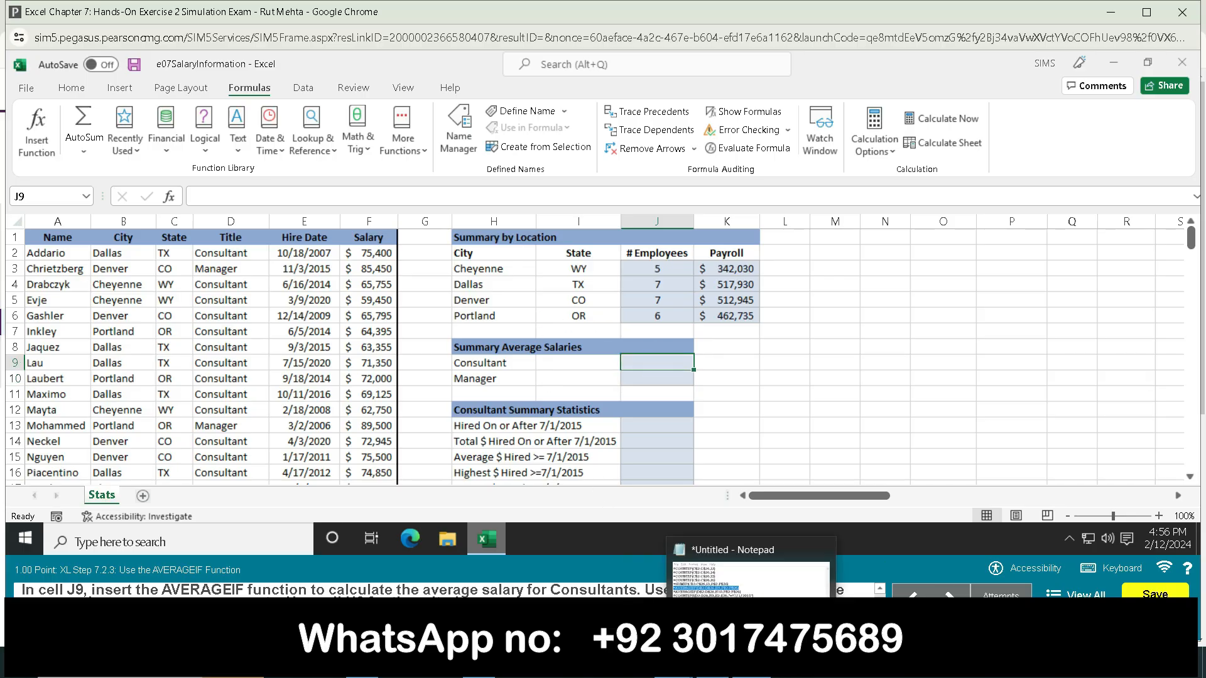
left_click(751, 666)
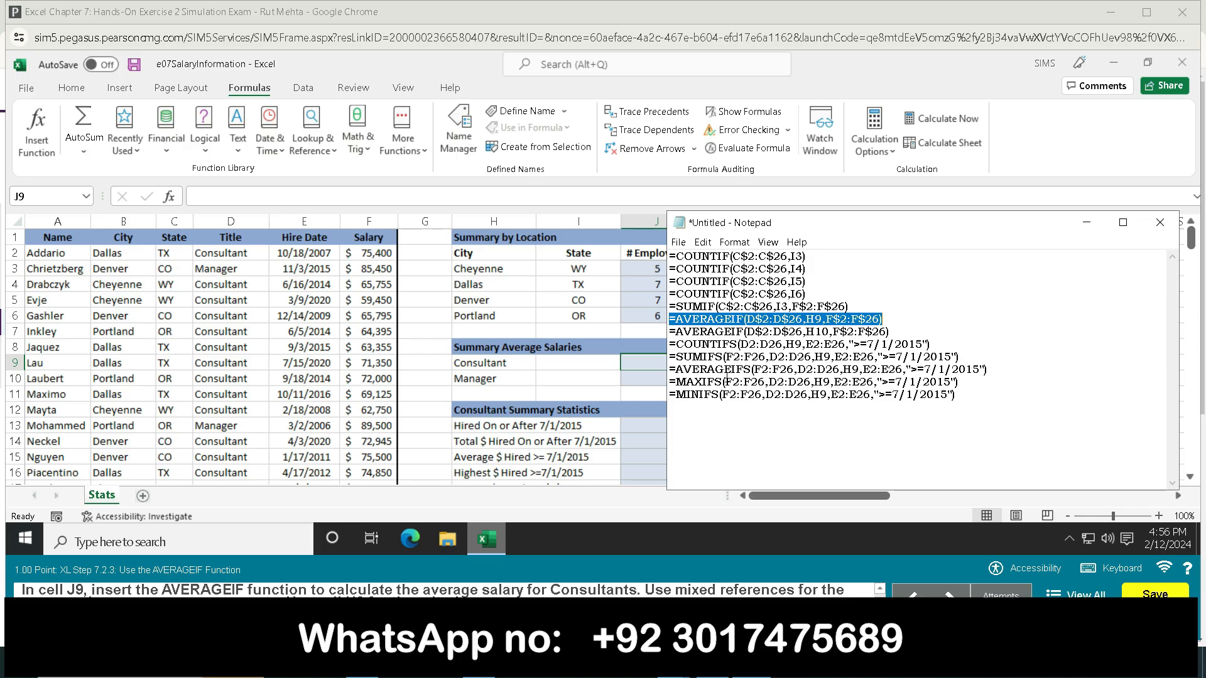
left_click(854, 301)
left_click_drag(890, 319, 664, 317)
key("ctrl+c")
left_click(631, 359)
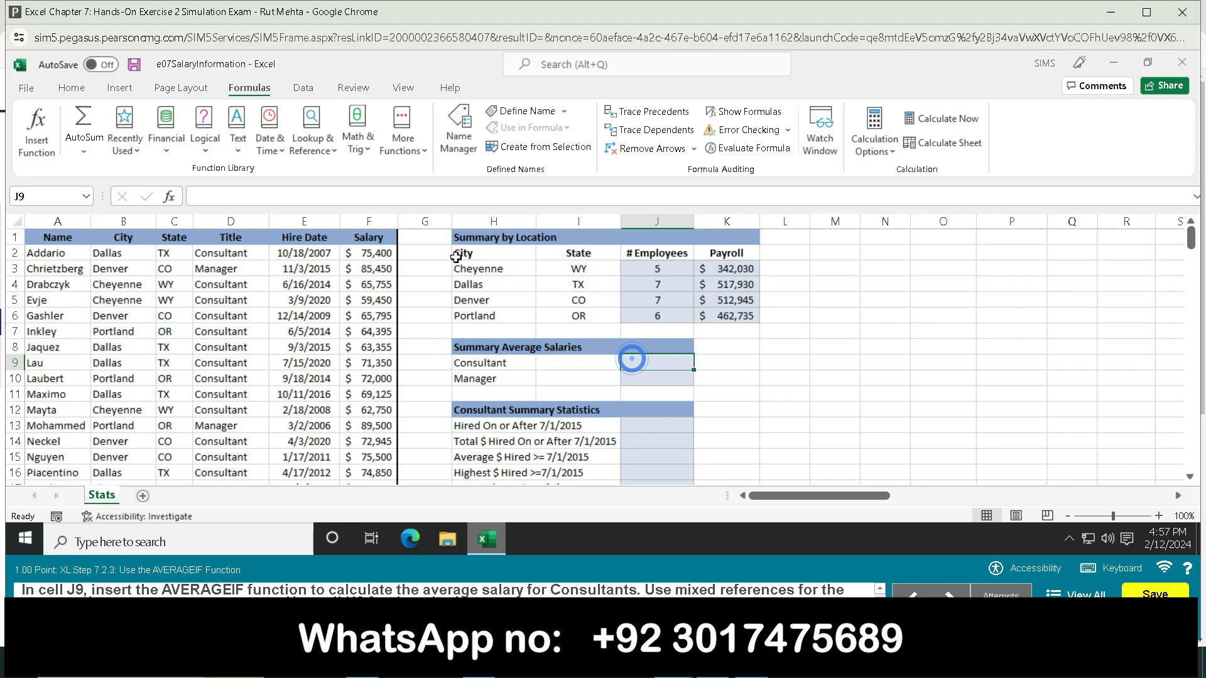
left_click(244, 197)
key("ctrl+v")
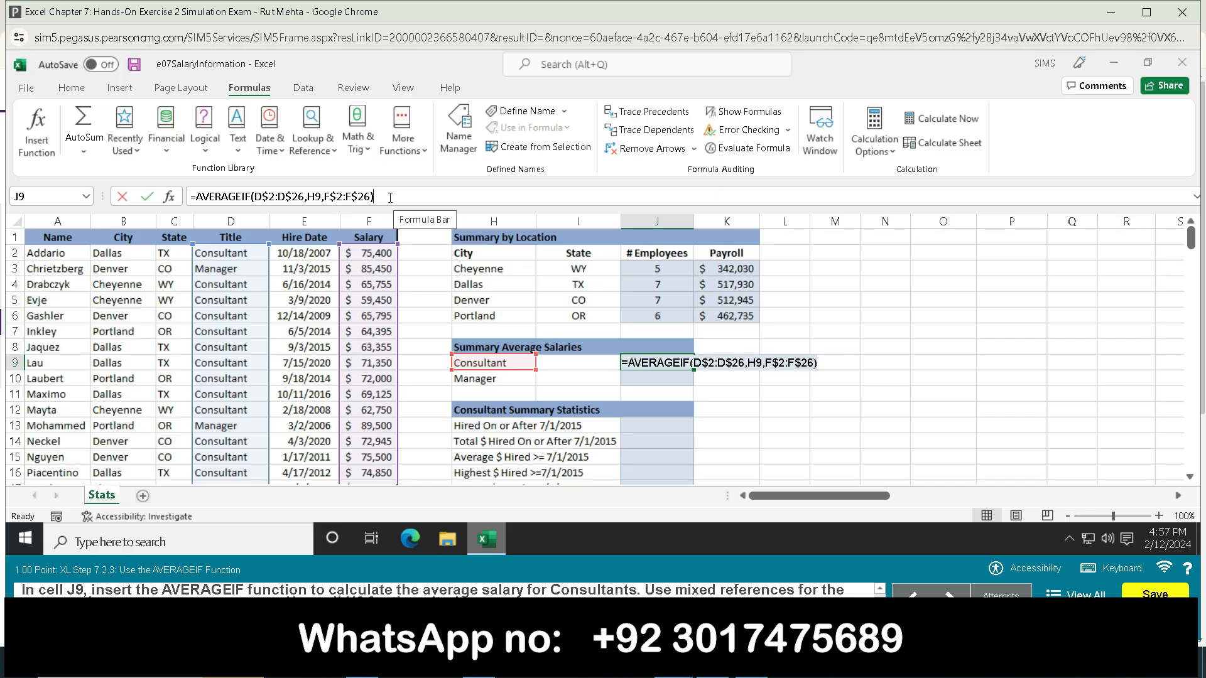
key("Return")
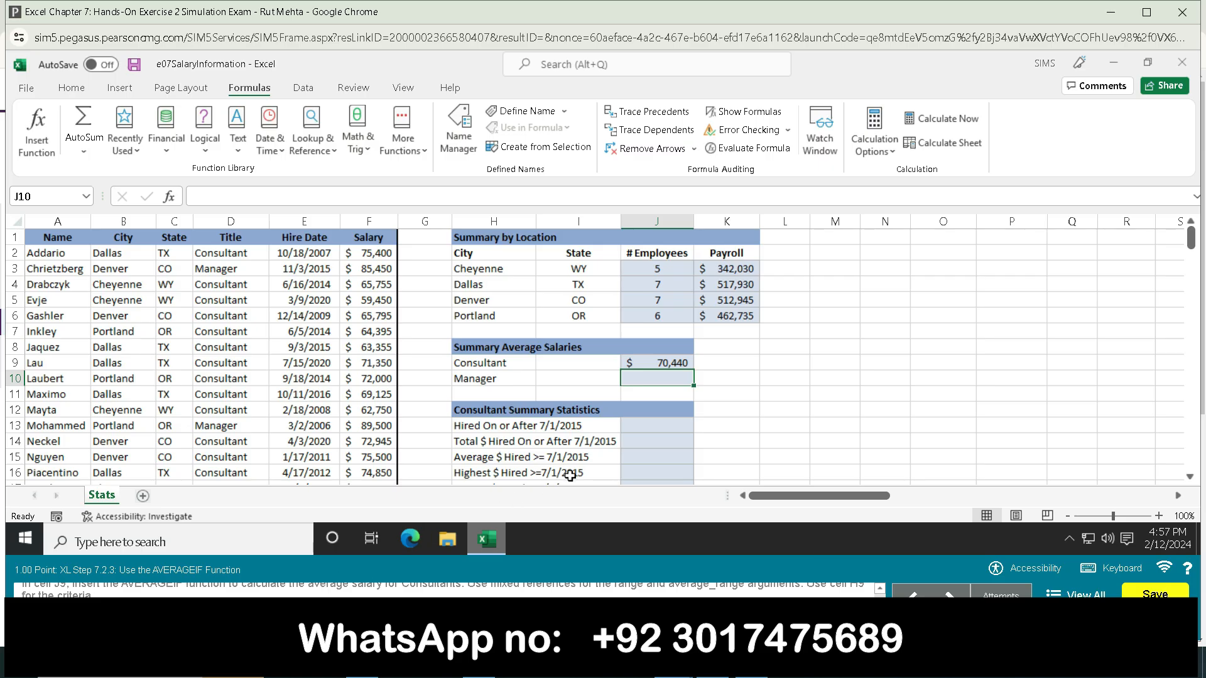
left_click(678, 360)
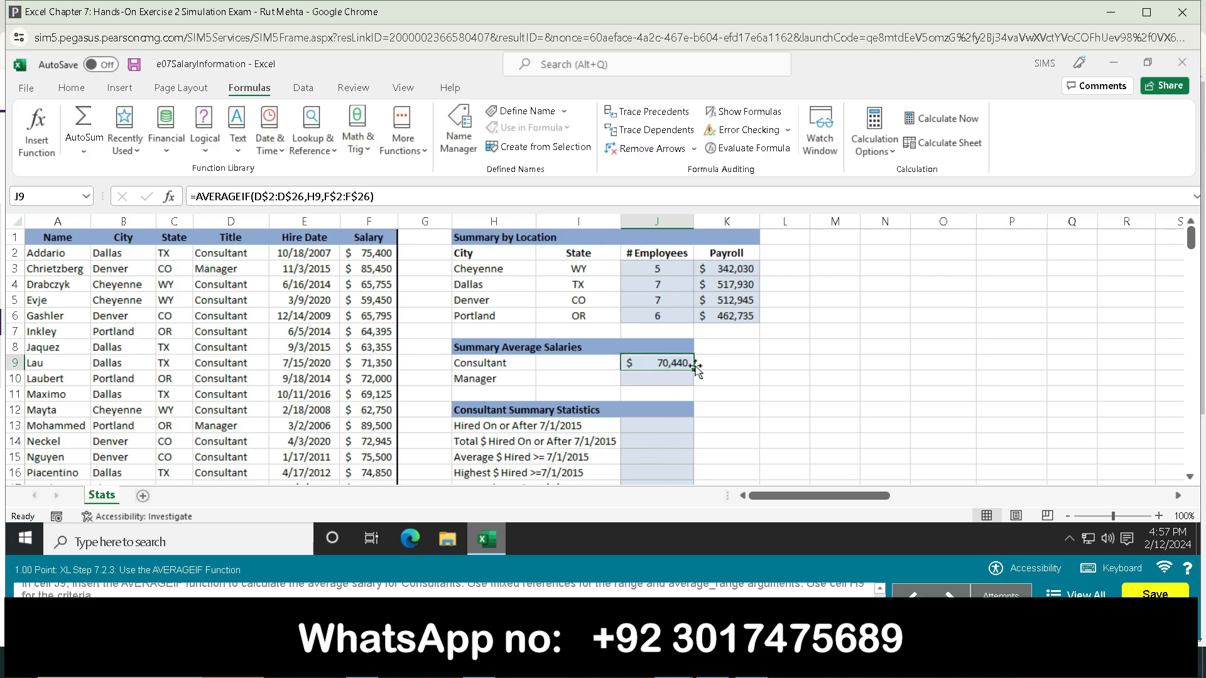
left_click_drag(692, 373, 691, 386)
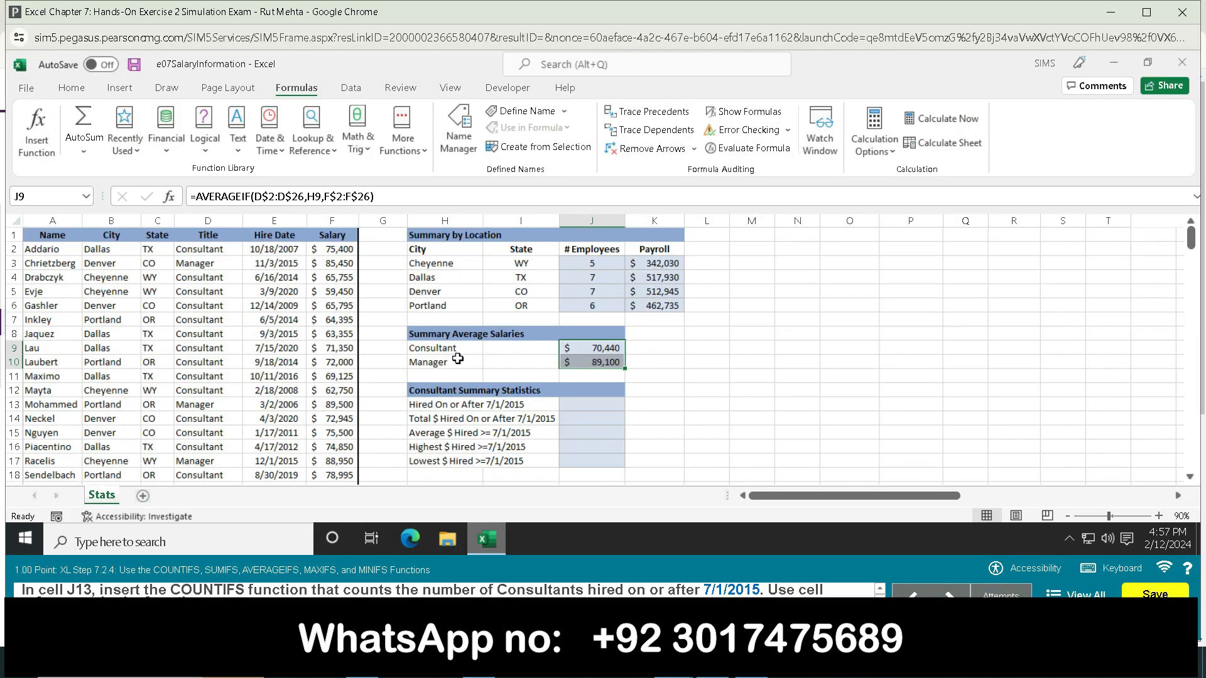
Copy =COUNTIFS(D2:D26,H9,E2:E26,">=7/1/2015") from the Notepad list and enter it in cell J13.
left_click(674, 663)
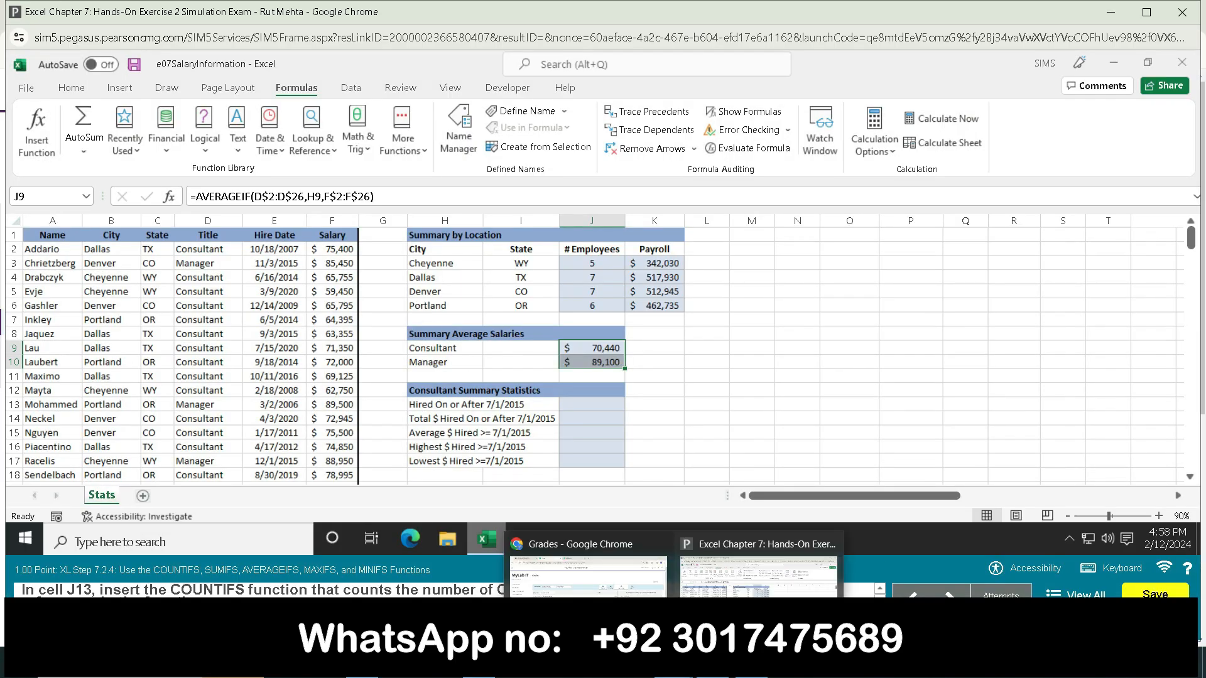
left_click(752, 663)
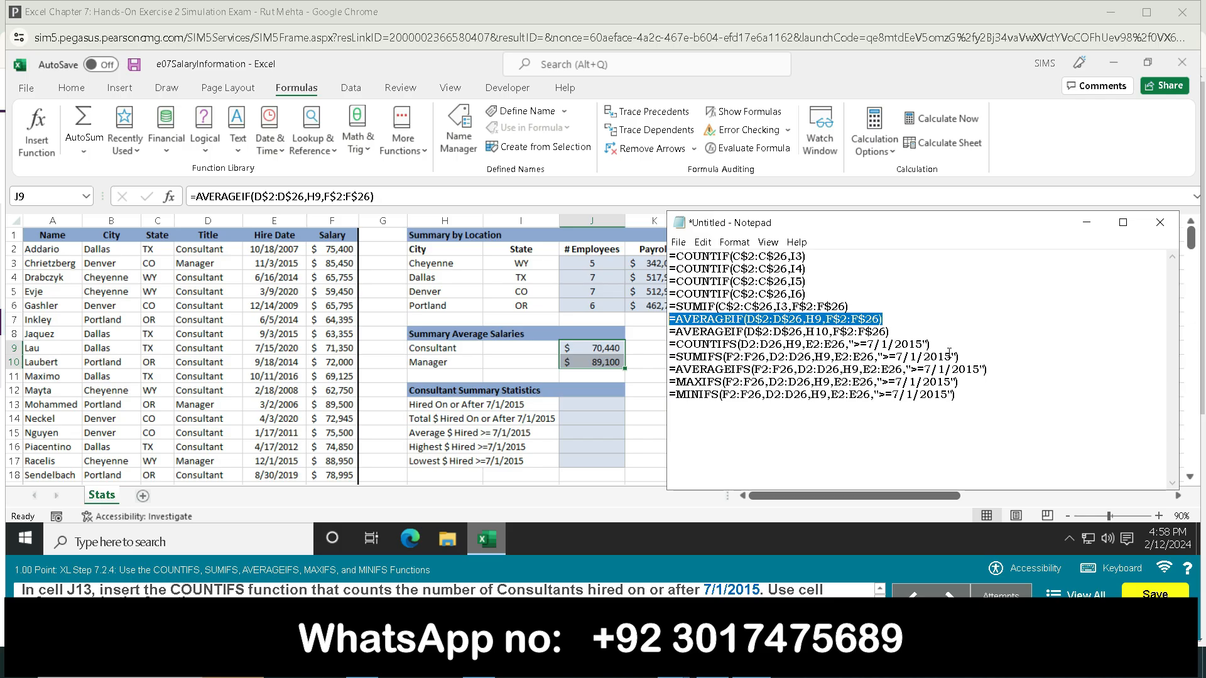
left_click_drag(945, 342, 659, 345)
key("ctrl+c")
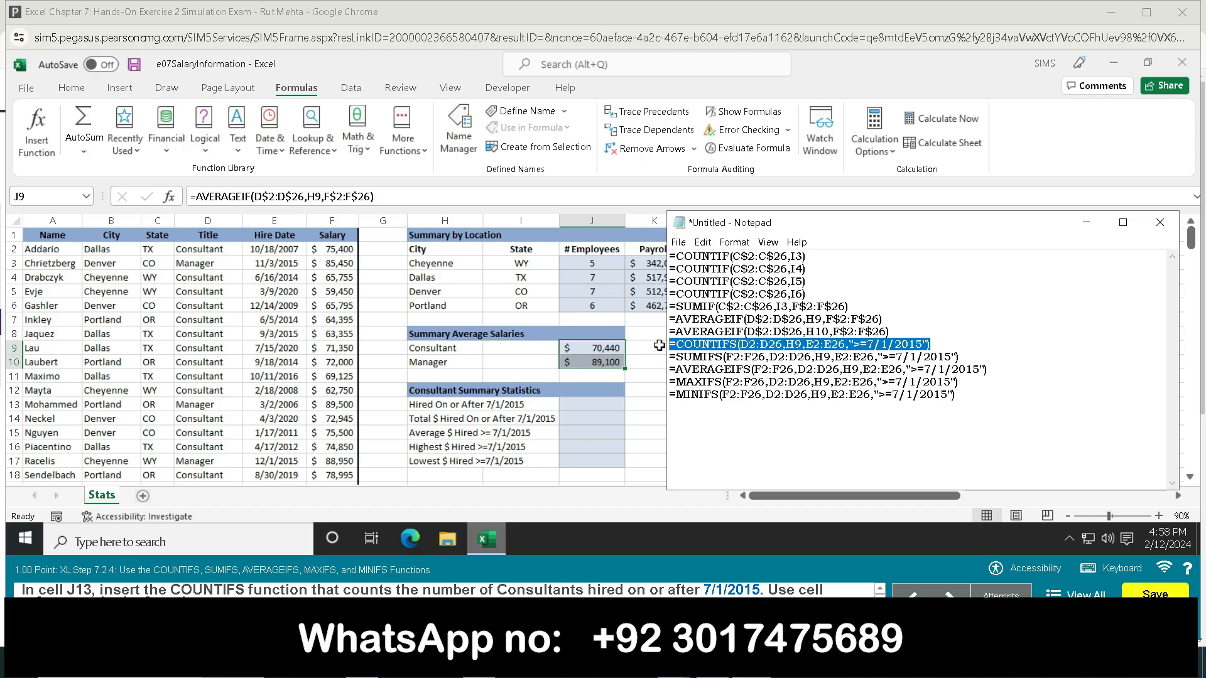
left_click(592, 402)
left_click(284, 196)
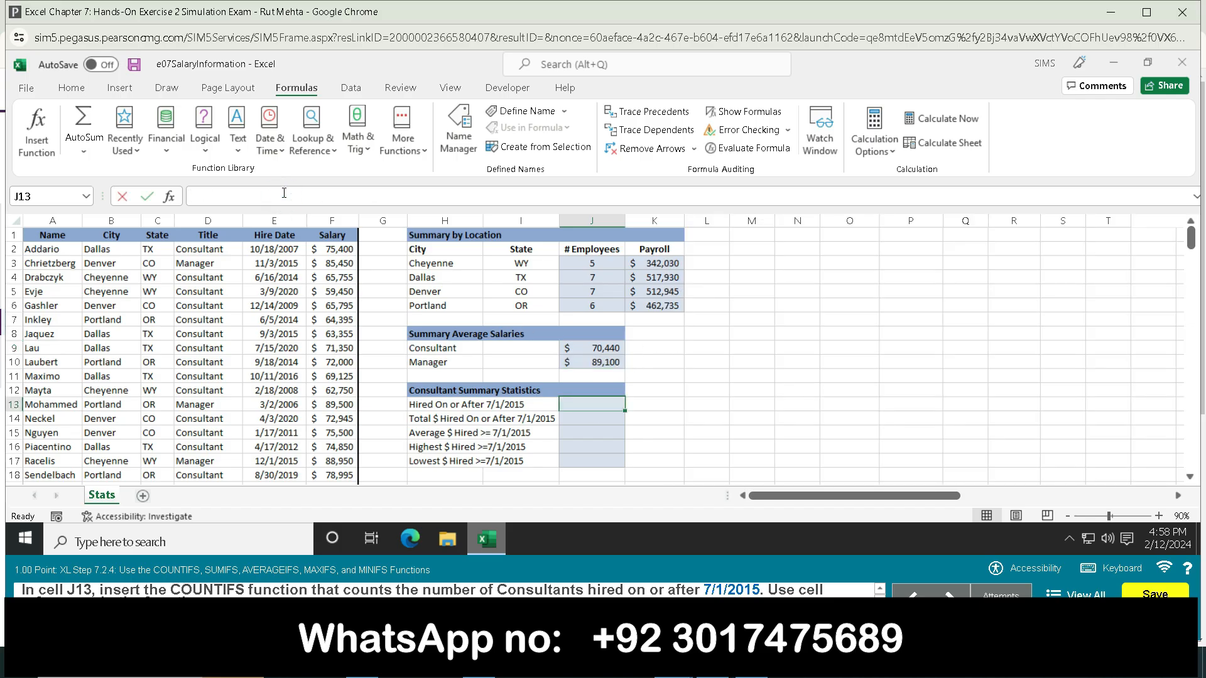
key("ctrl+v")
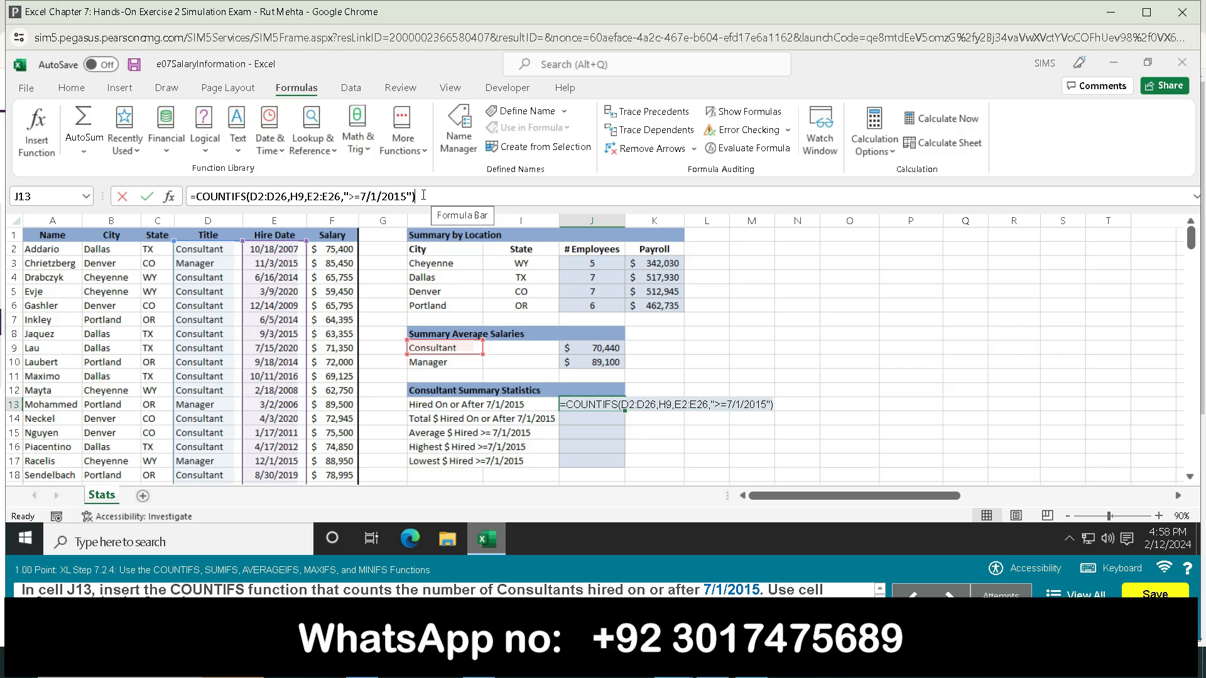
key("Return")
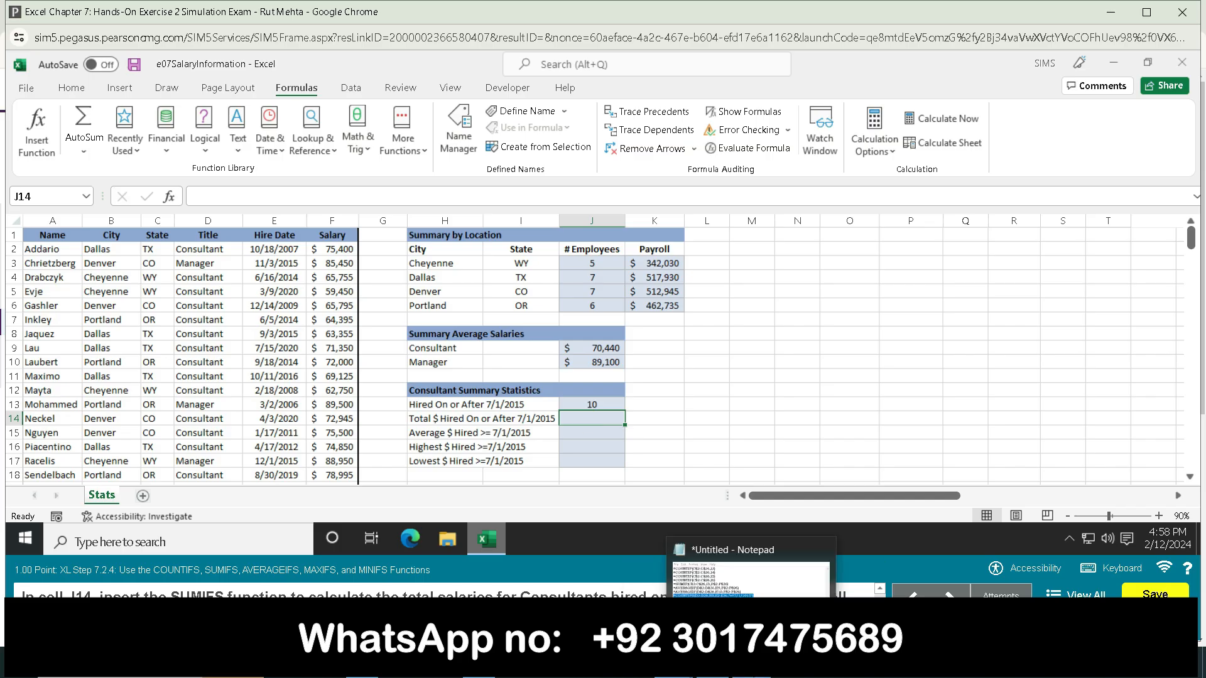
Copy =SUMIFS(F2:F26,D2:D26,H9,E2:E26,">=7/1/2015") from the Notepad list and enter it in cell J14.
left_click(816, 504)
left_click_drag(966, 357, 668, 356)
key("ctrl+c")
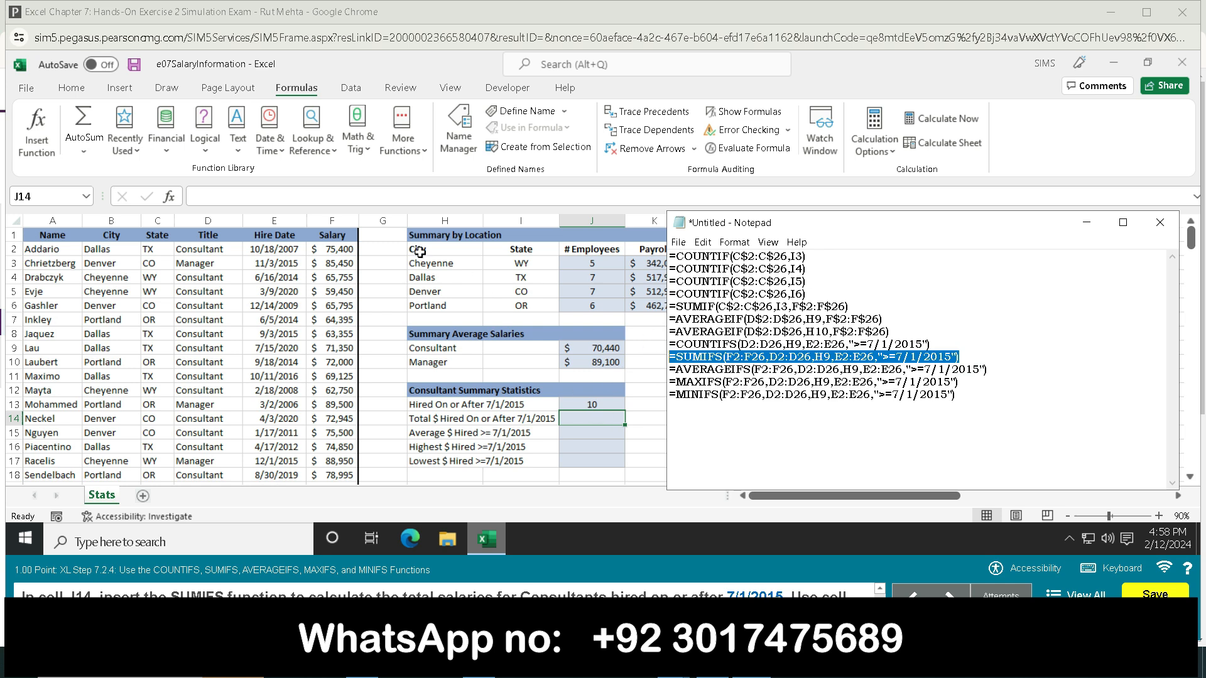
left_click(330, 234)
left_click(325, 195)
key("ctrl+v")
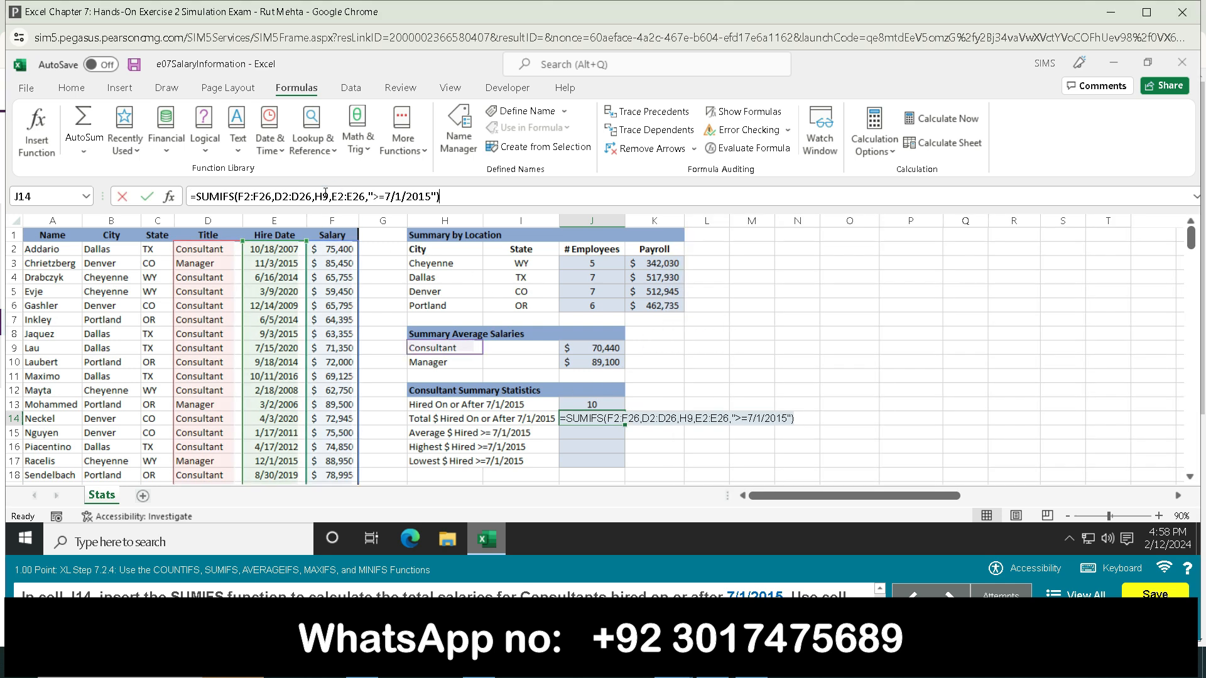
key("Return")
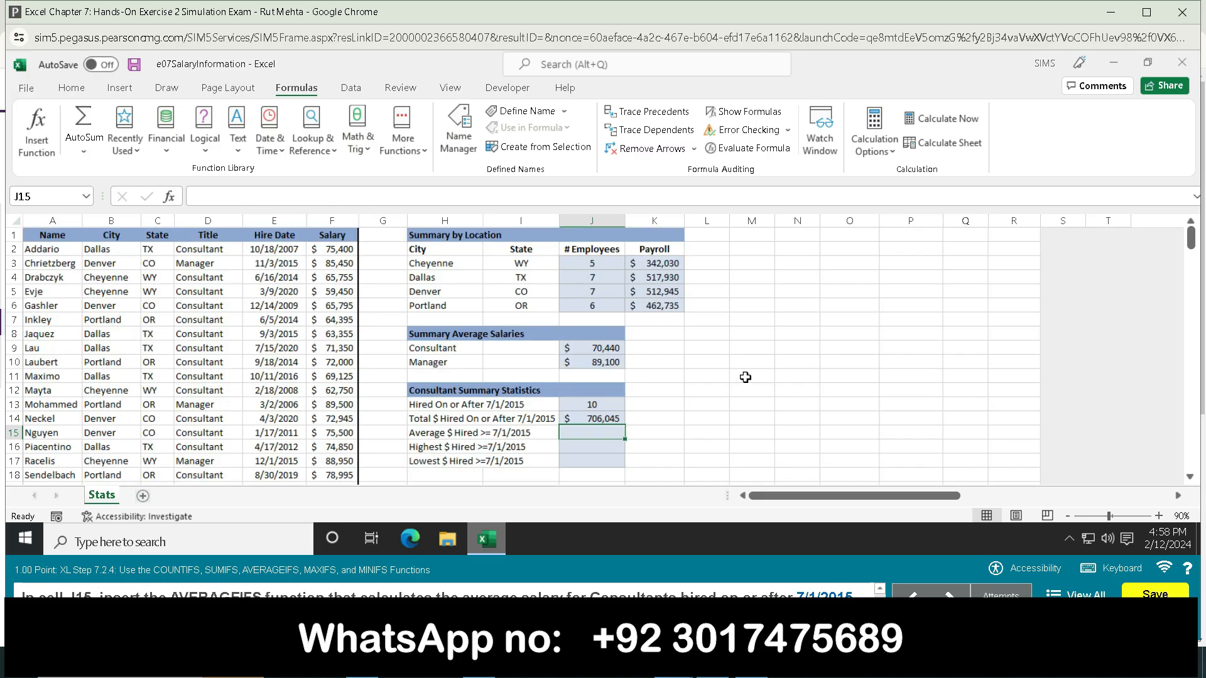
Copy =AVERAGEIFS(F2:F26,D2:D26,H9,E2:E26,">=7/1/2015") from the Notepad list and enter it in cell J15.
left_click(752, 664)
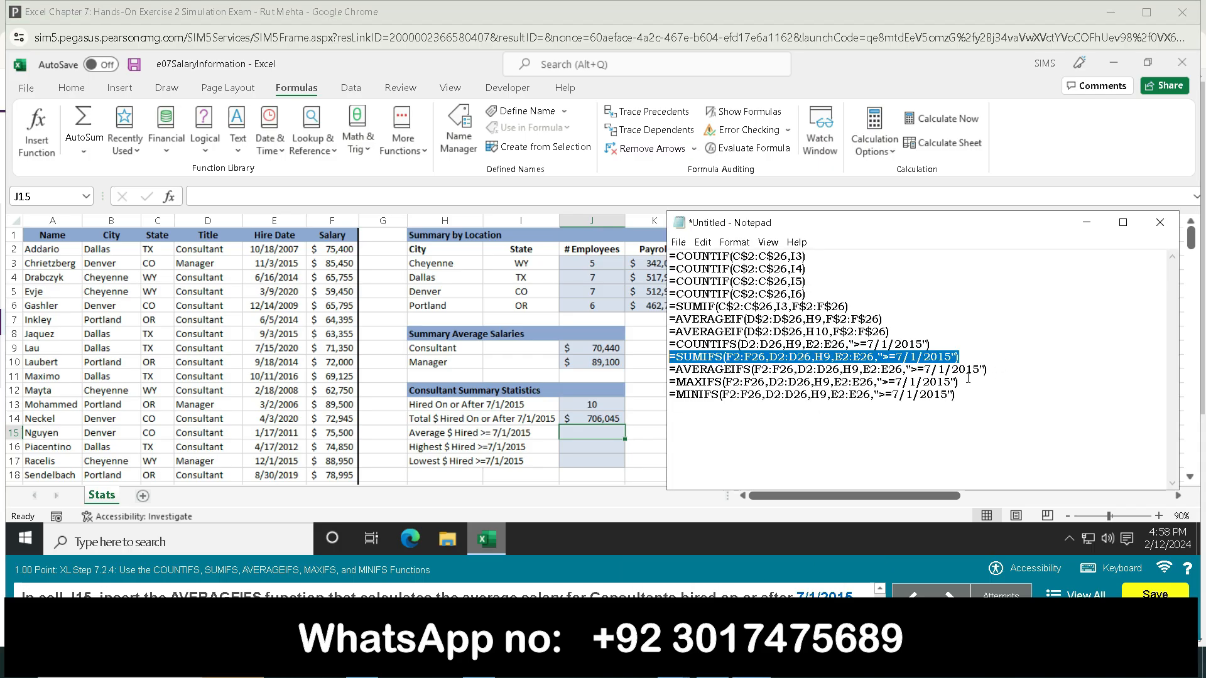
left_click_drag(1013, 371, 669, 371)
key("ctrl+c")
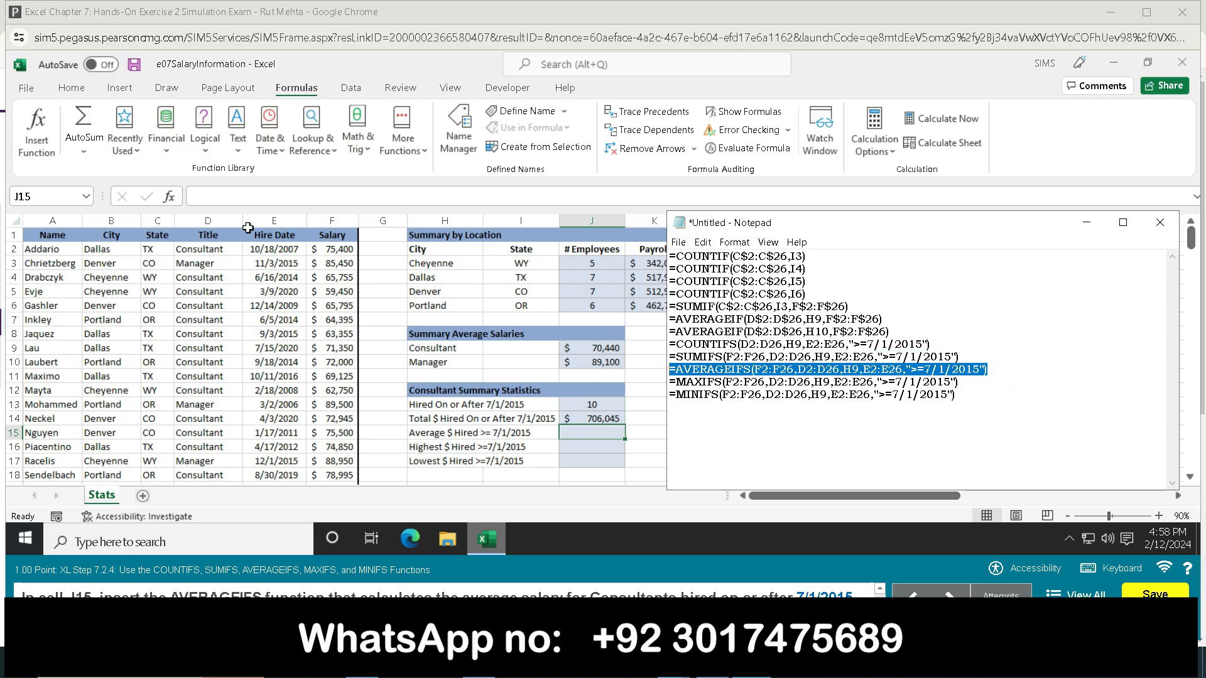
left_click(250, 196)
key("ctrl+v")
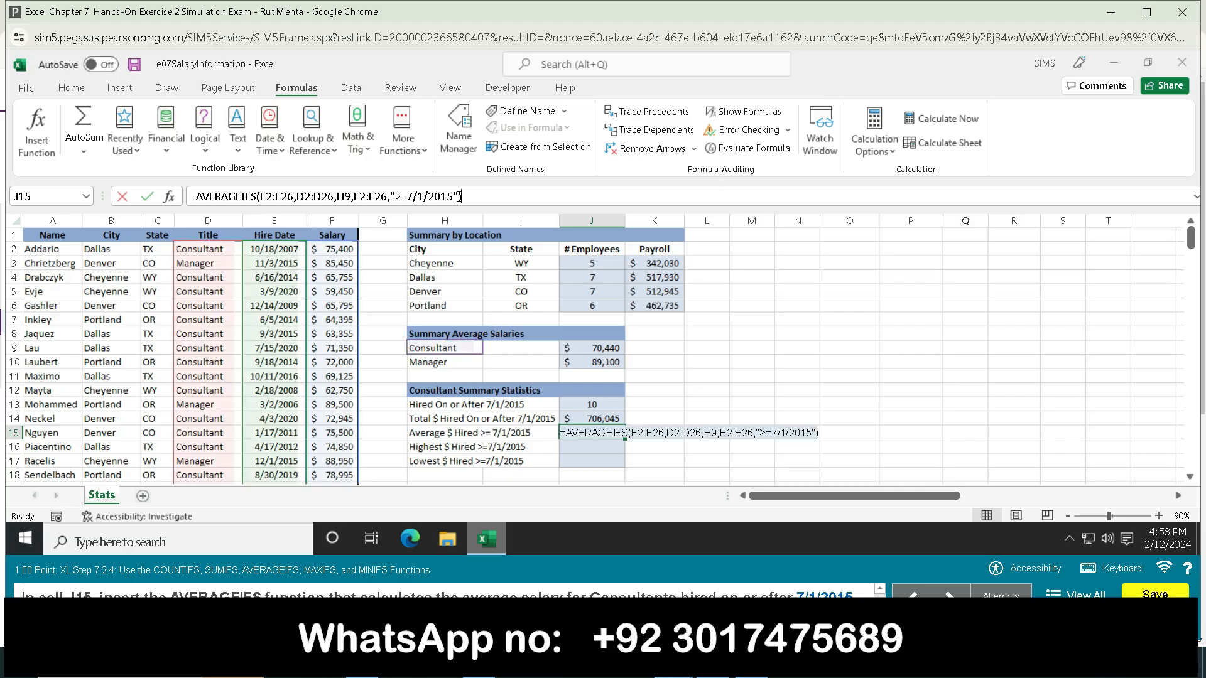
key("Return")
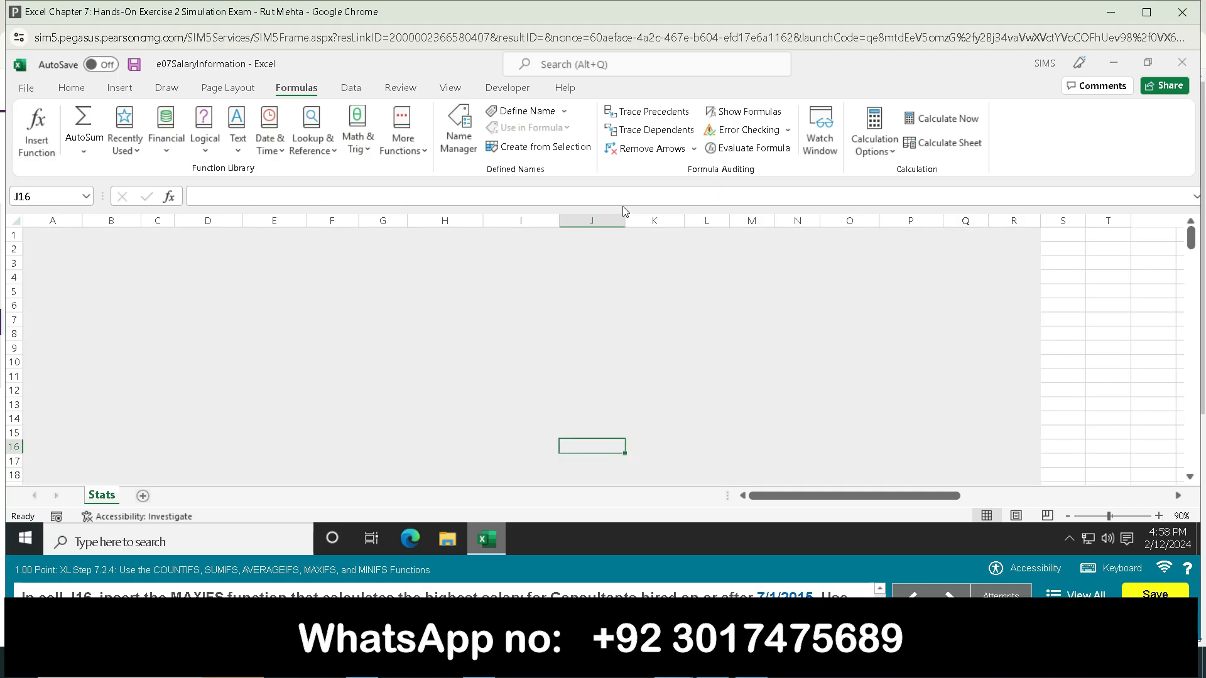
Copy =MAXIFS(F2:F26,D2:D26,H9,E2:E26,">=7/1/2015") from the Notepad list and enter it in cell J16.
left_click(751, 666)
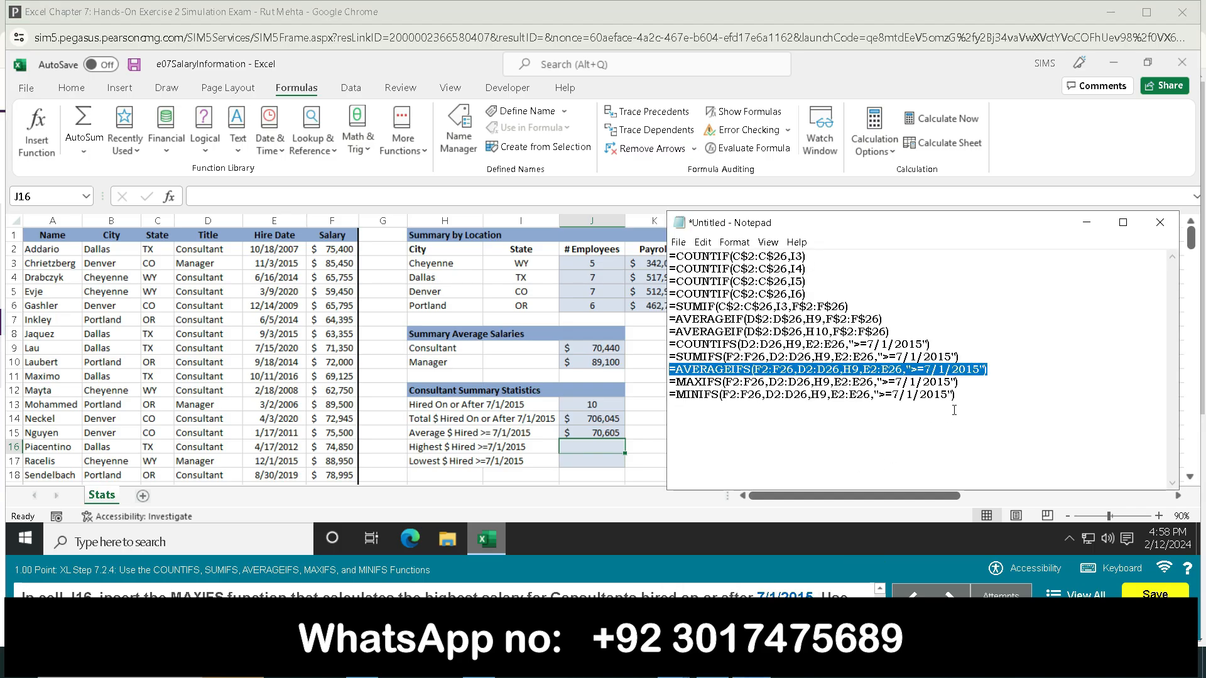
left_click_drag(959, 381, 663, 376)
key("ctrl+c")
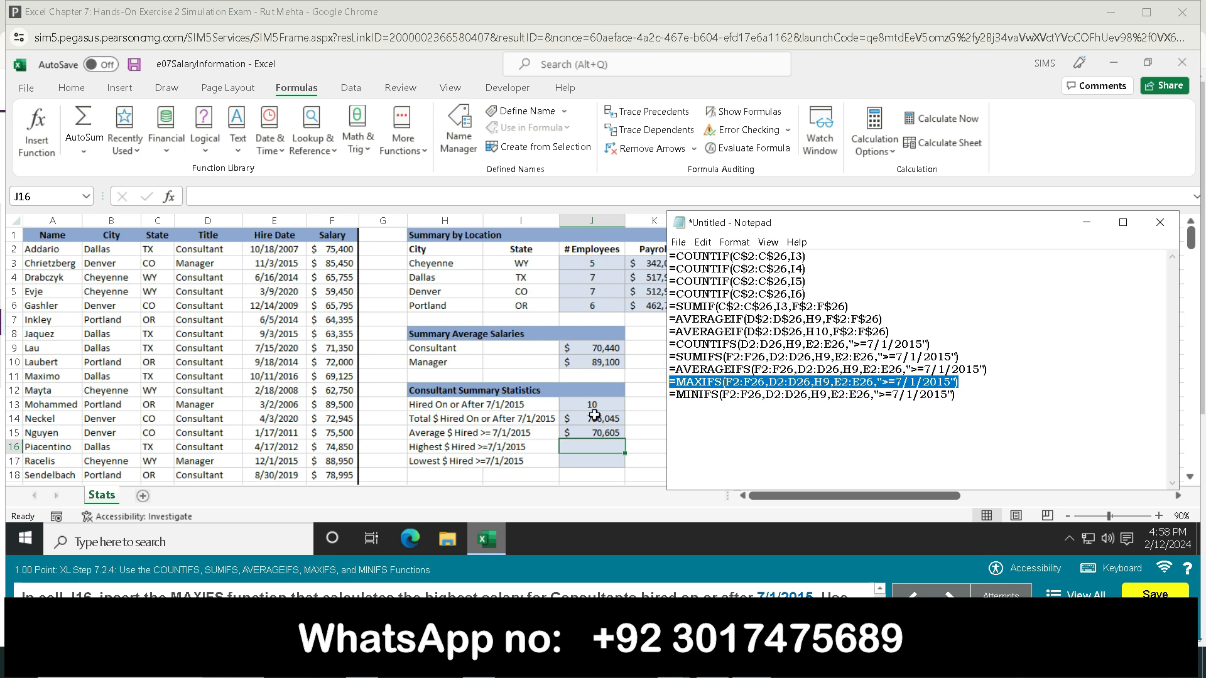
left_click(252, 193)
key("ctrl+v")
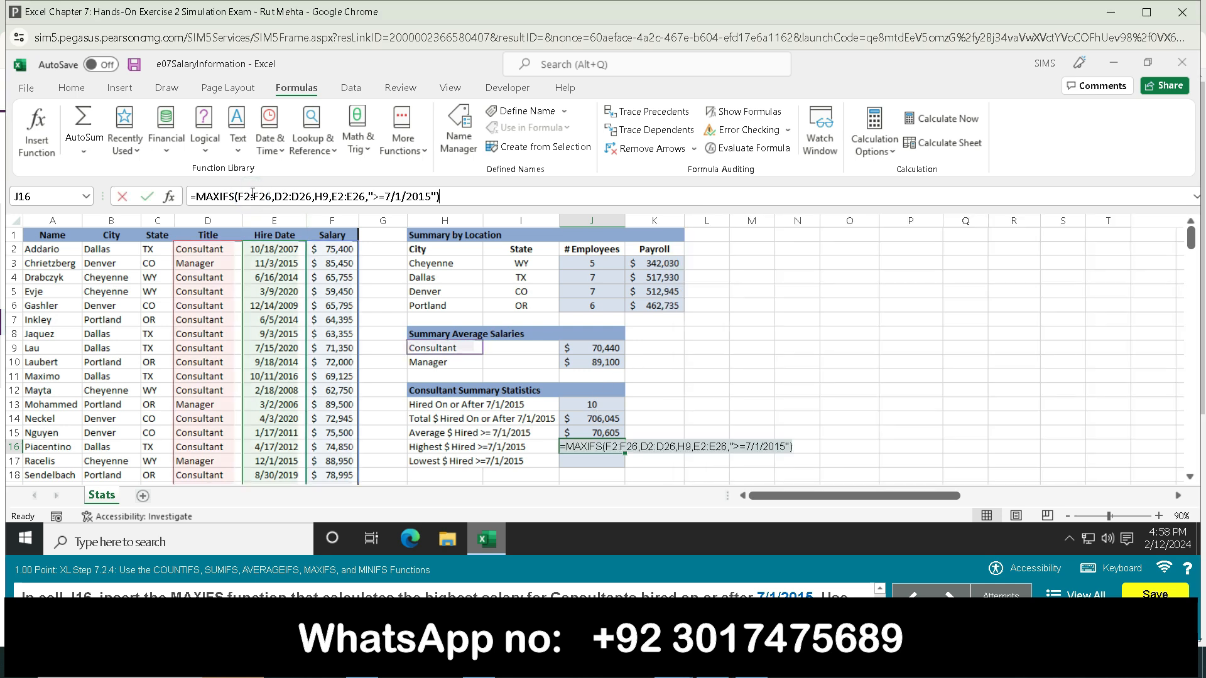
key("Return")
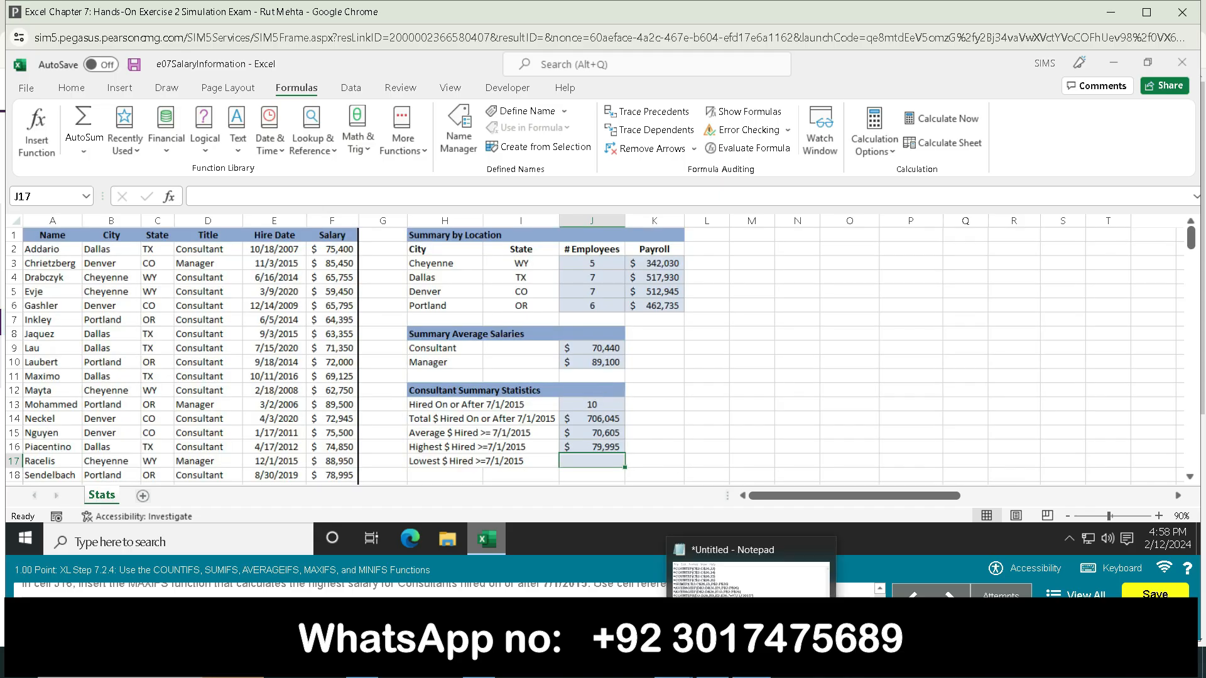
Copy =MINIFS(F2:F26,D2:D26,H9,E2:E26,">=7/1/2015") from the Notepad list and enter it in cell J17.
left_click(752, 663)
left_click_drag(943, 395, 679, 405)
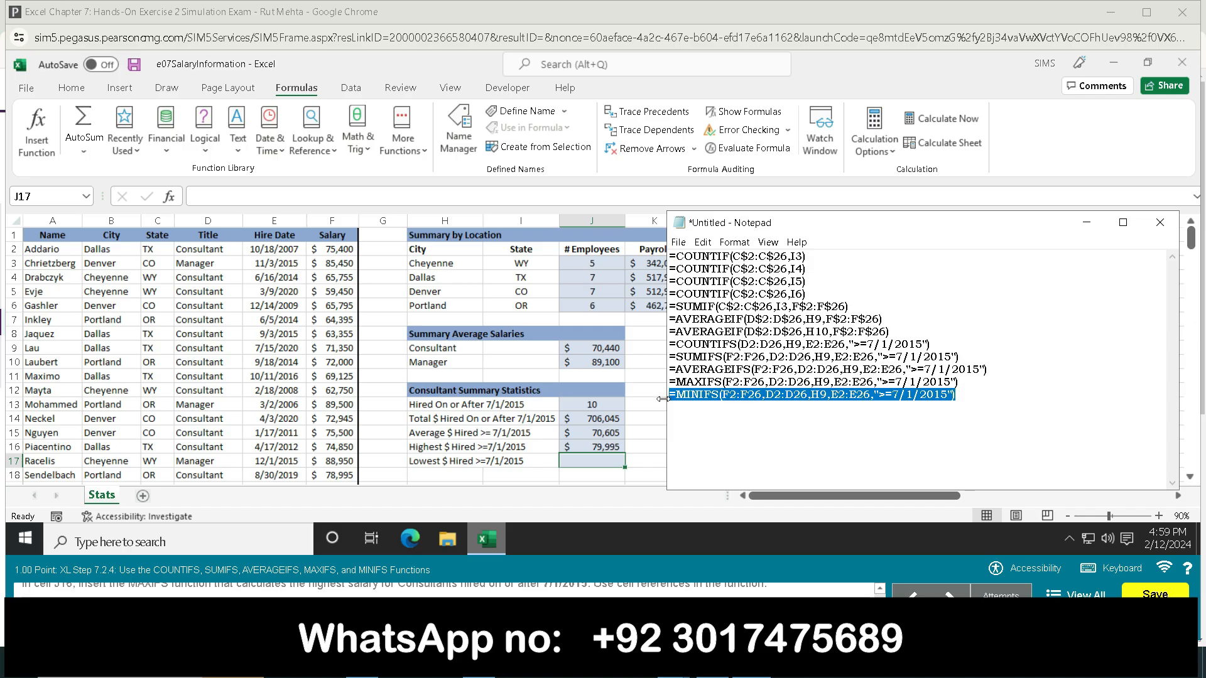
left_click(228, 193)
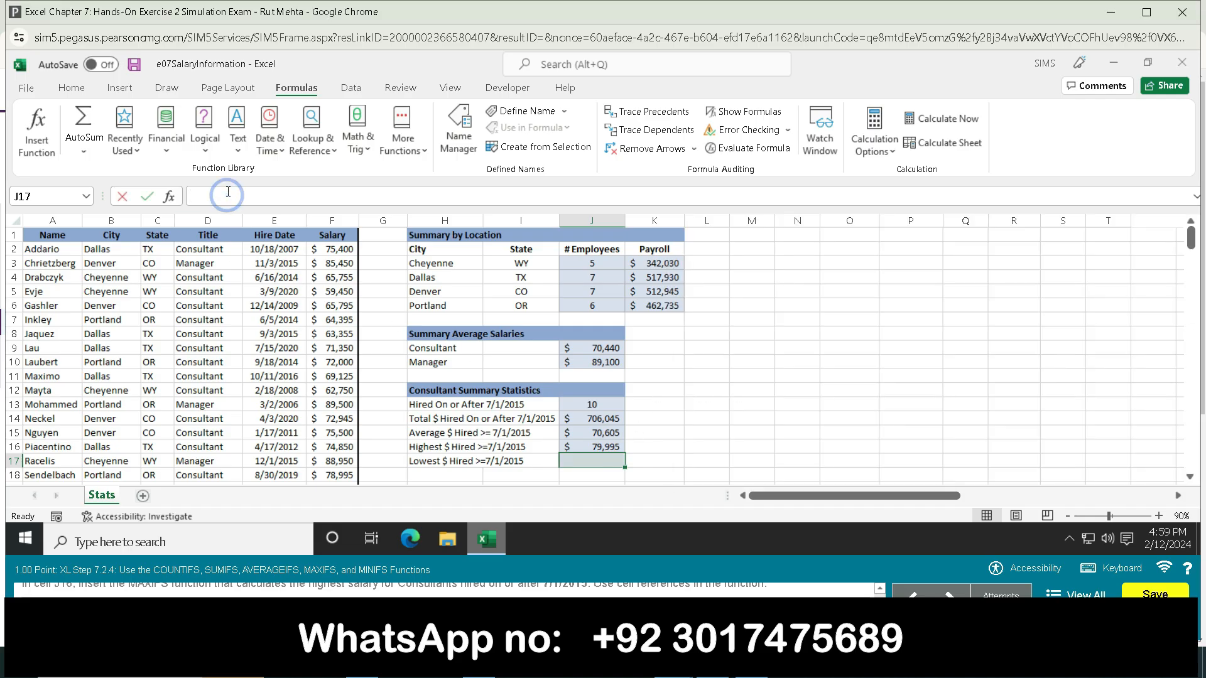
type("=MINIFS(F2:F26,D2:D26,H9,E2:E26,\">=7/1/2015\")")
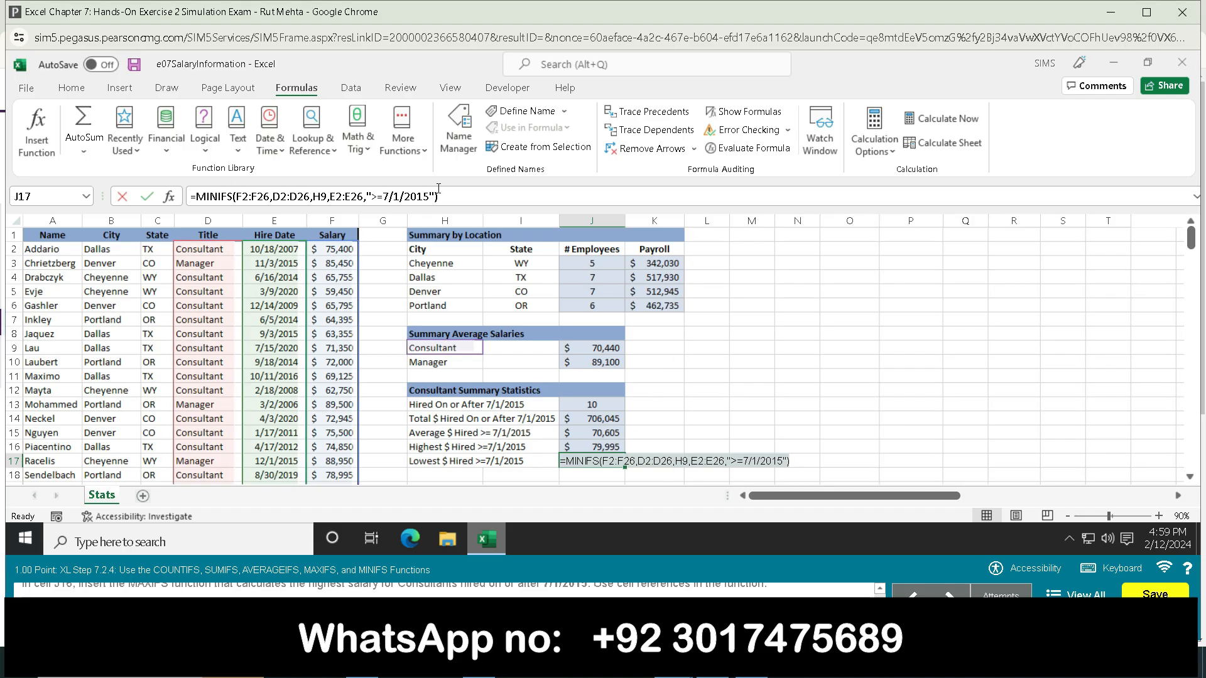
key("Return")
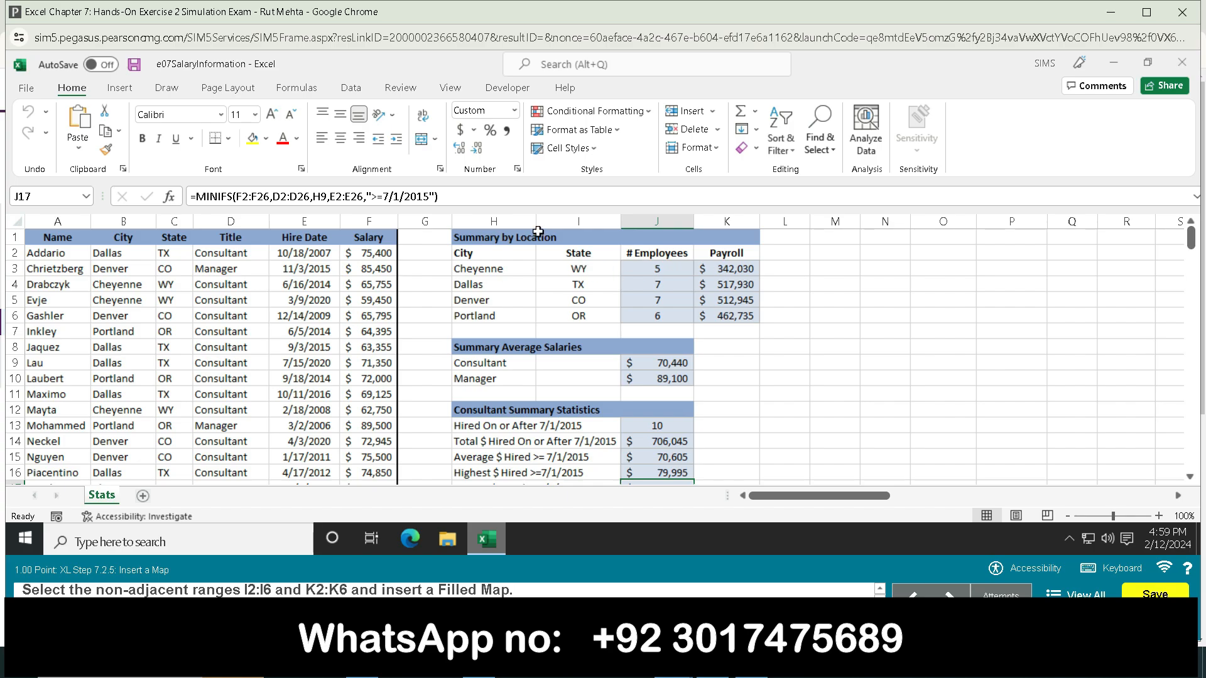
Insert a Filled Map chart from the non-adjacent ranges I2:I6 and K2:K6.
left_click(559, 254)
left_click_drag(560, 254, 571, 319)
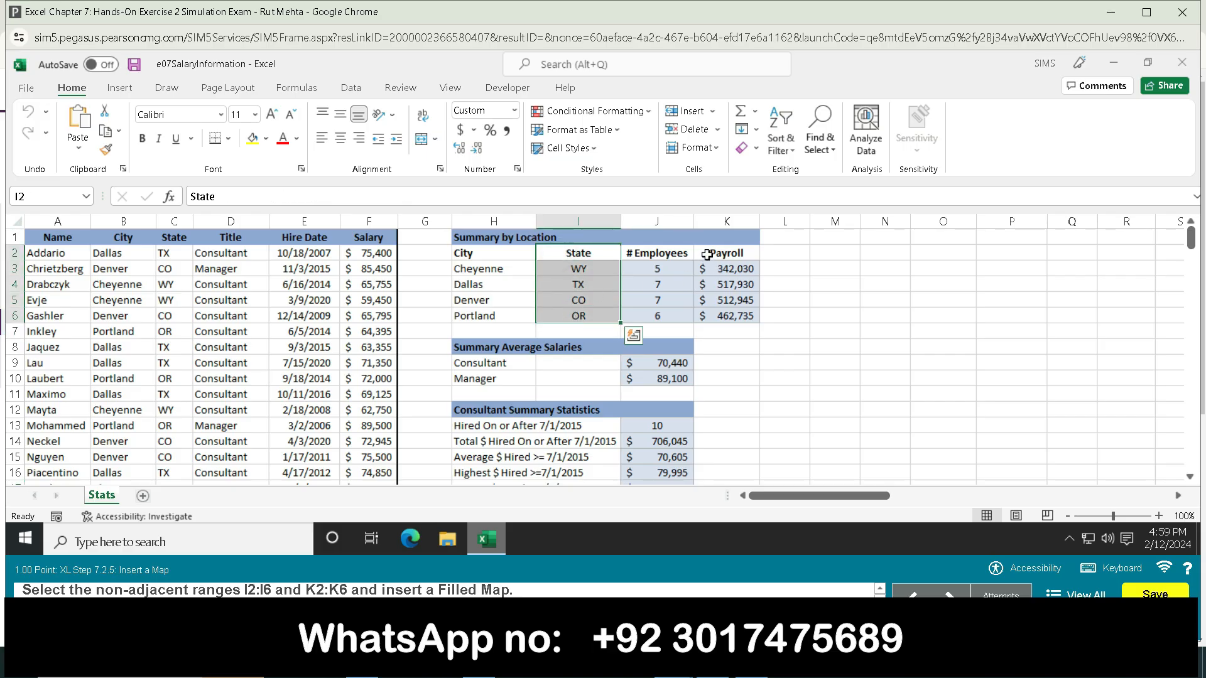
left_click_drag(708, 252, 710, 314)
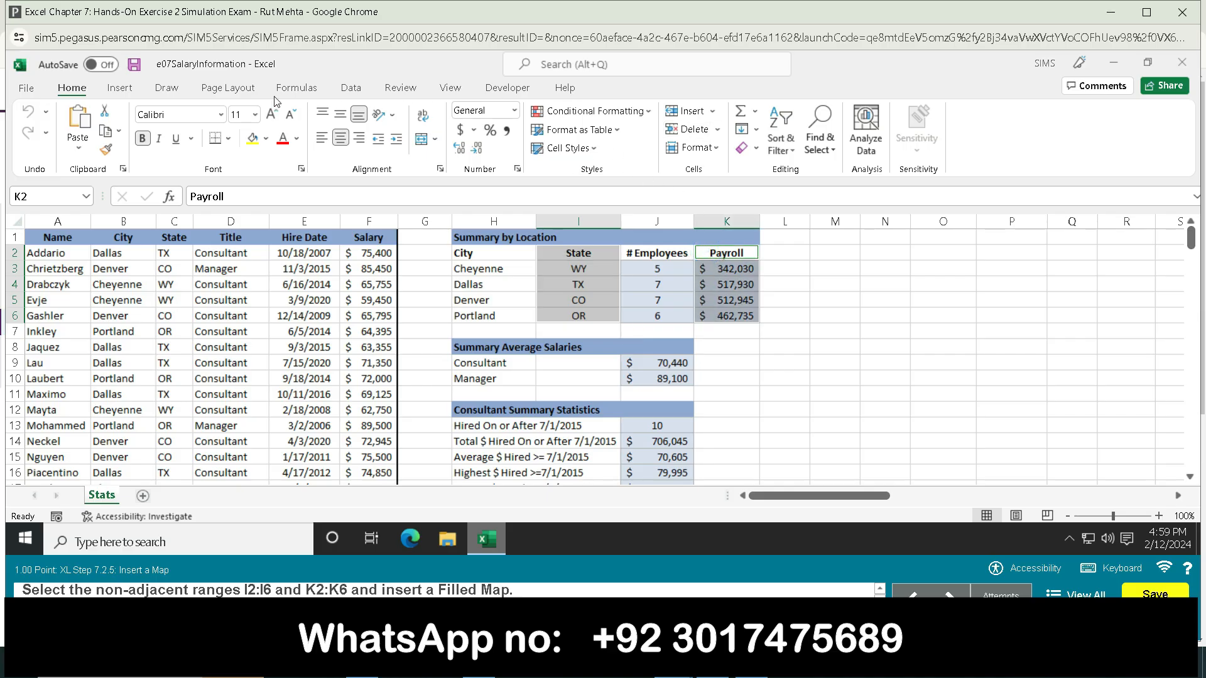
left_click(119, 88)
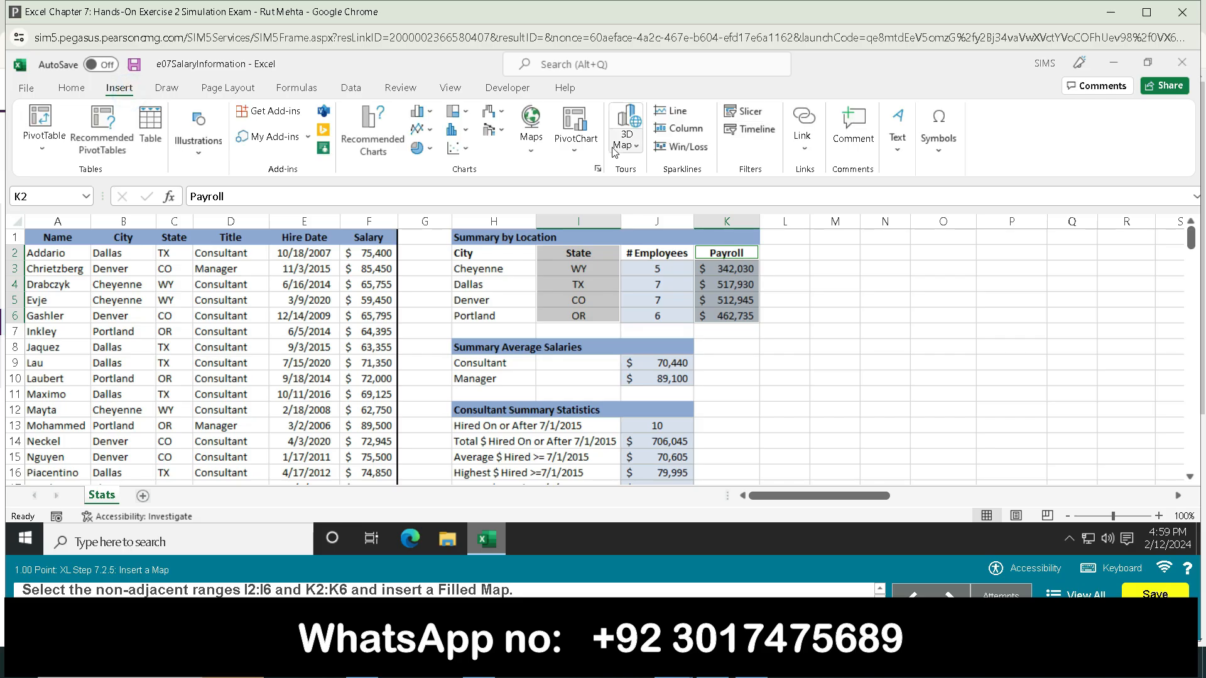
left_click(537, 153)
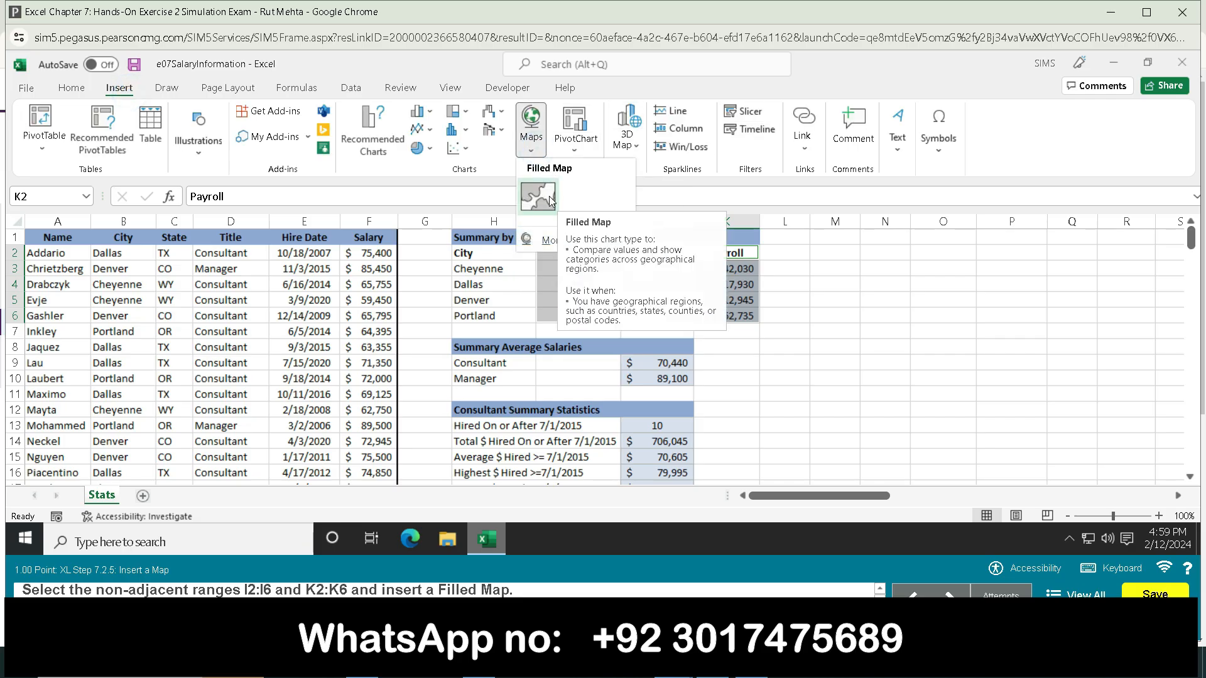
left_click(549, 196)
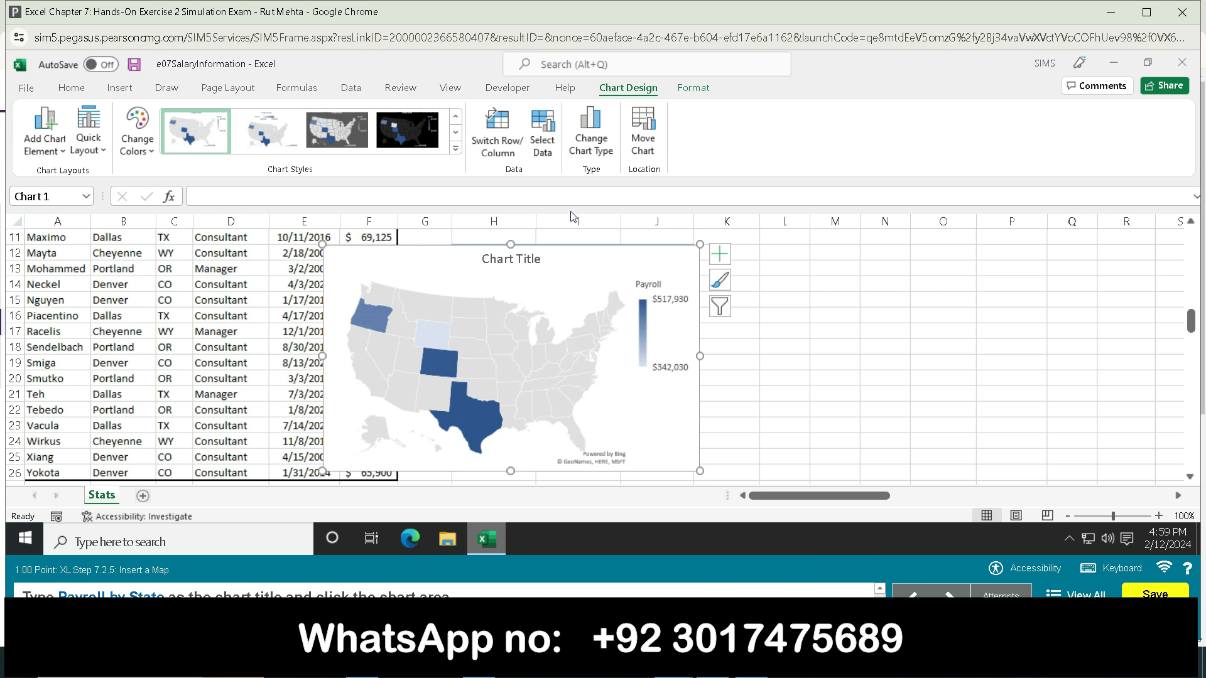
Replace the map's chart title with Payroll by State and select the chart area.
left_click(519, 261)
left_click_drag(542, 259, 479, 259)
type("P")
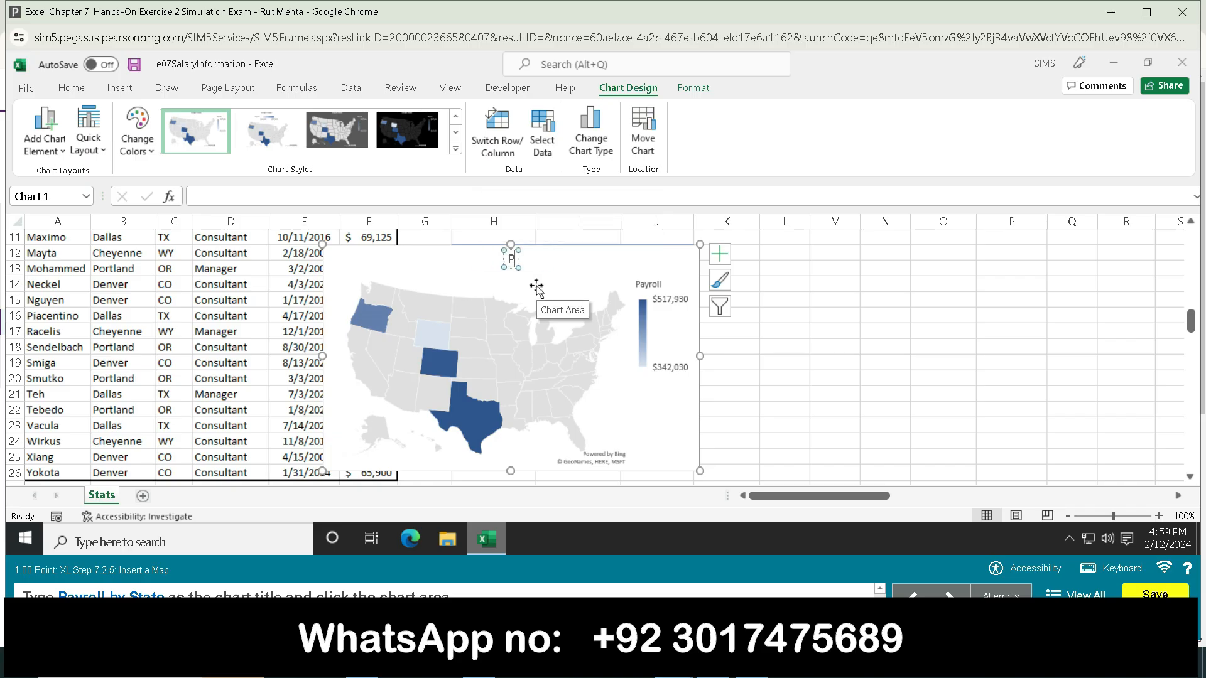
type("ayroll by")
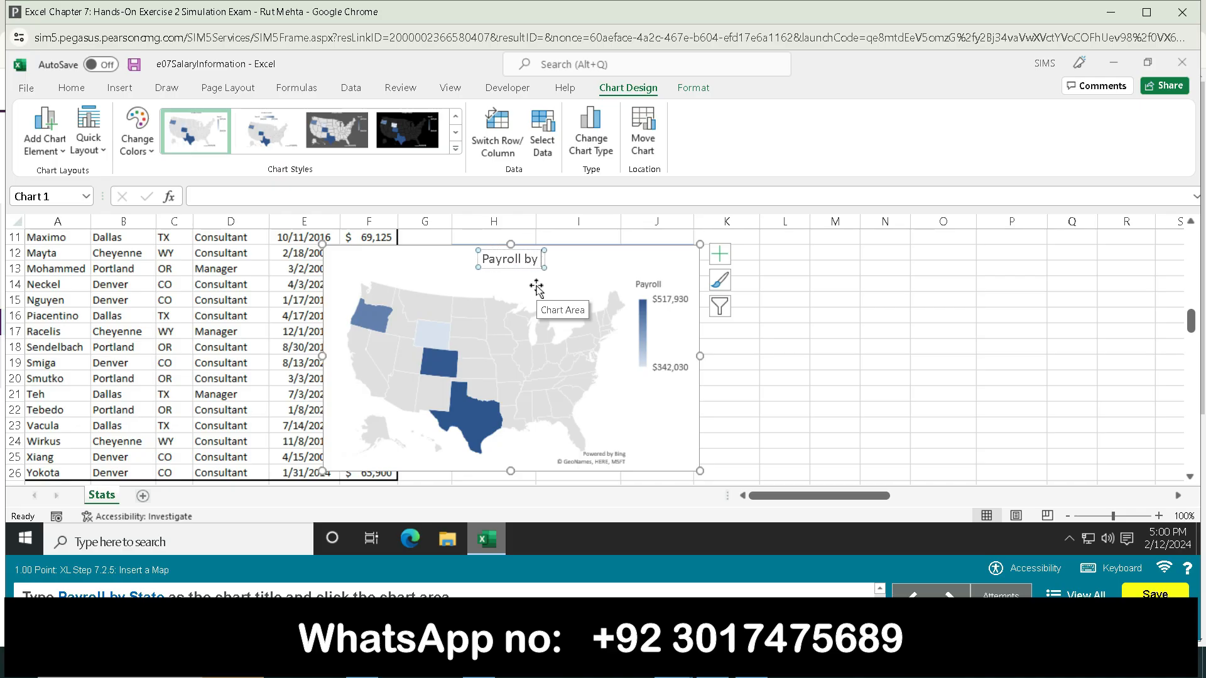
type(" State")
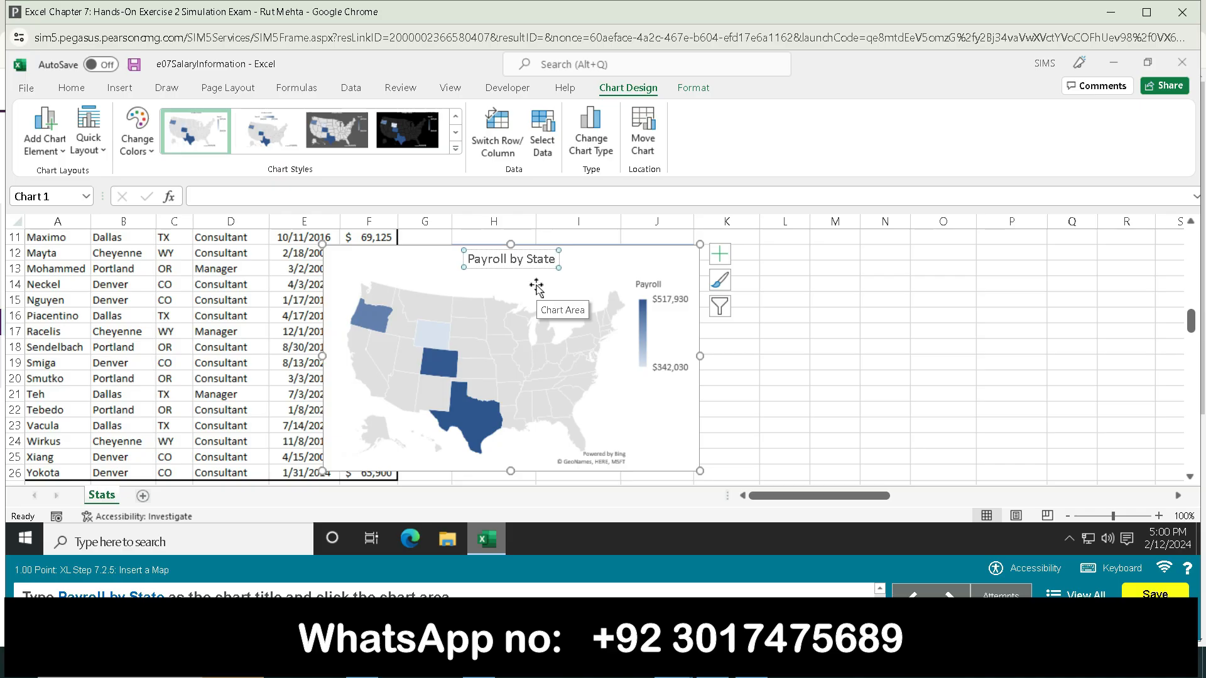
left_click(536, 341)
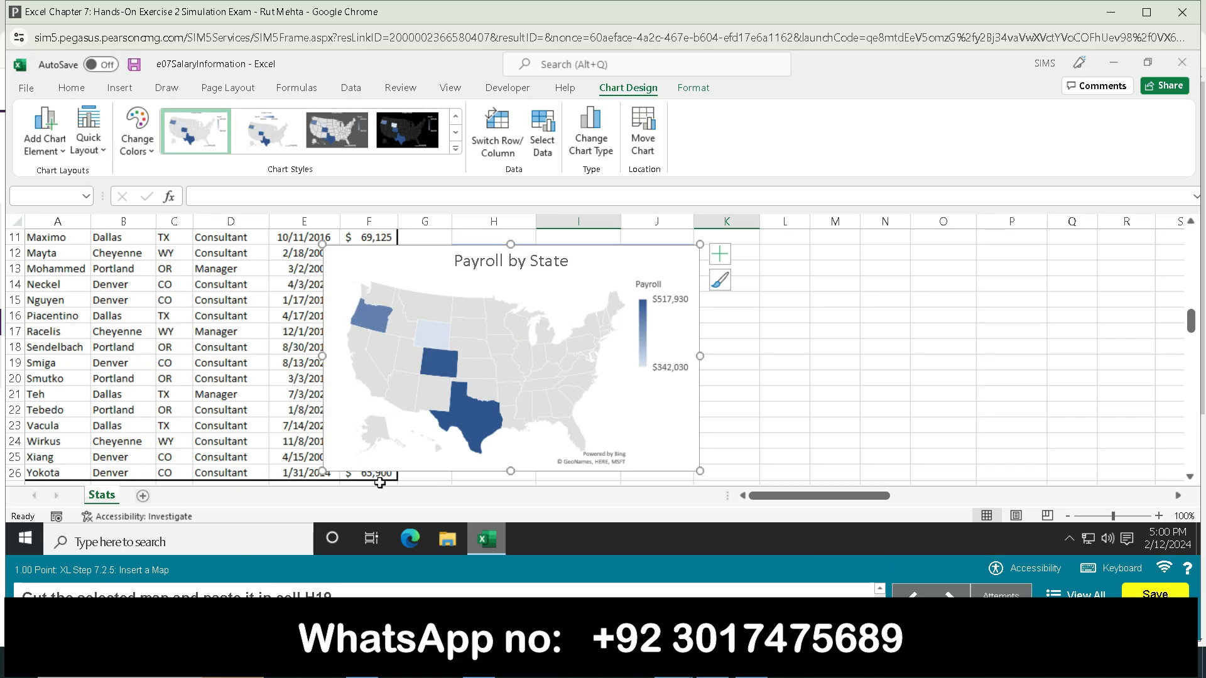
Cut the Payroll by State map and paste it in cell H19.
key("ctrl+x")
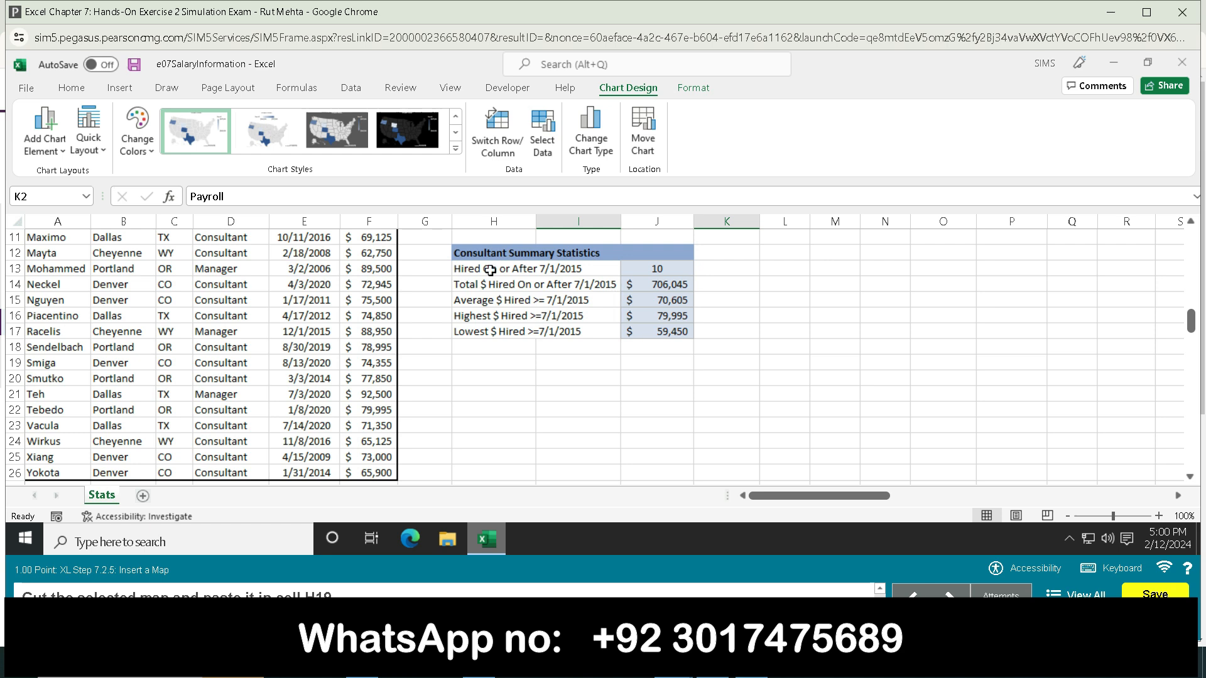
scroll(519, 390, "up", 3)
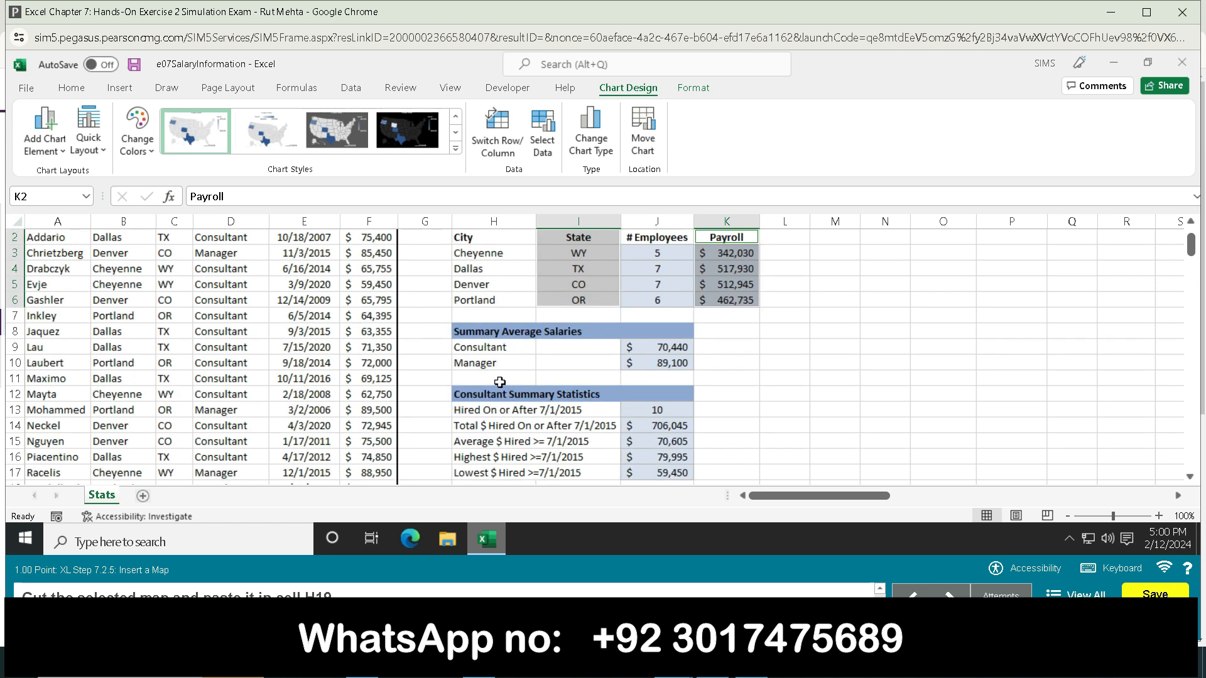
scroll(638, 372, "down", 4)
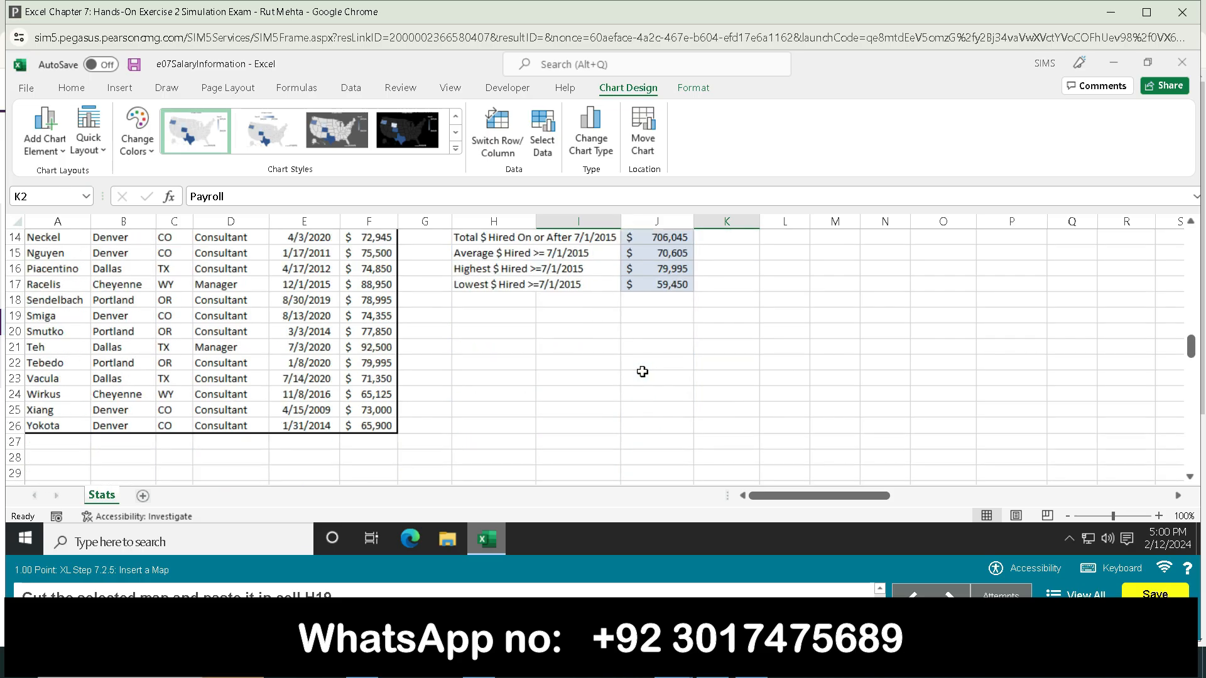
left_click(504, 391)
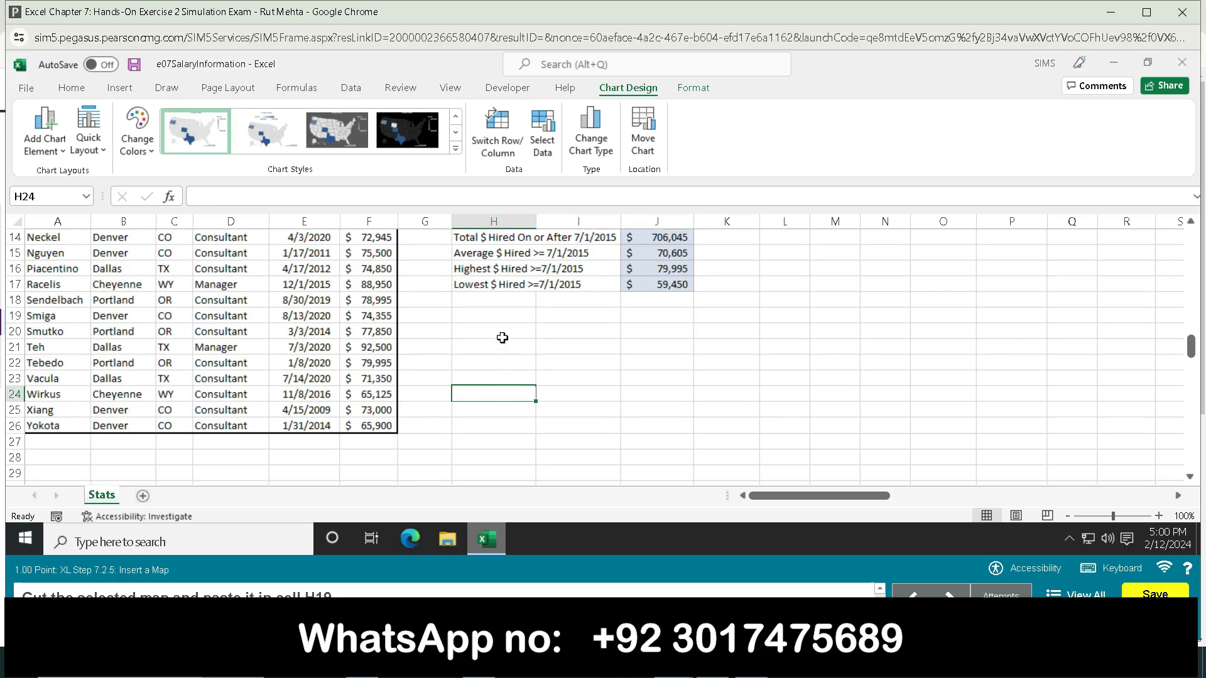
left_click(503, 311)
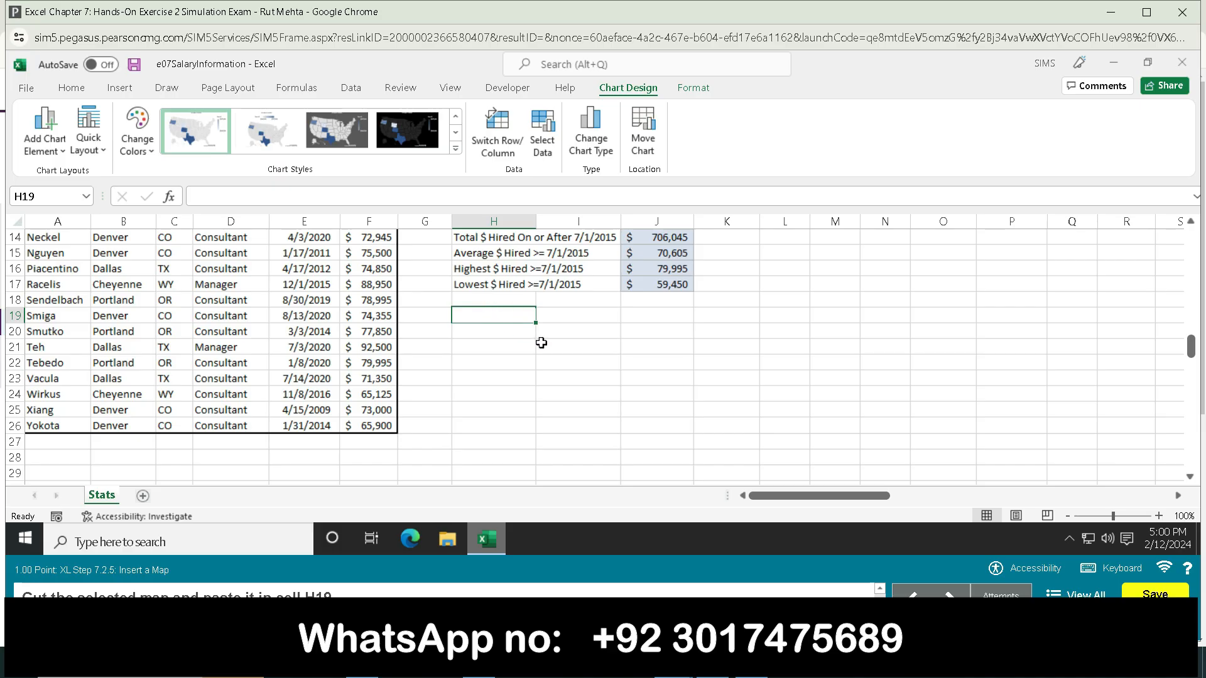
key("ctrl+v")
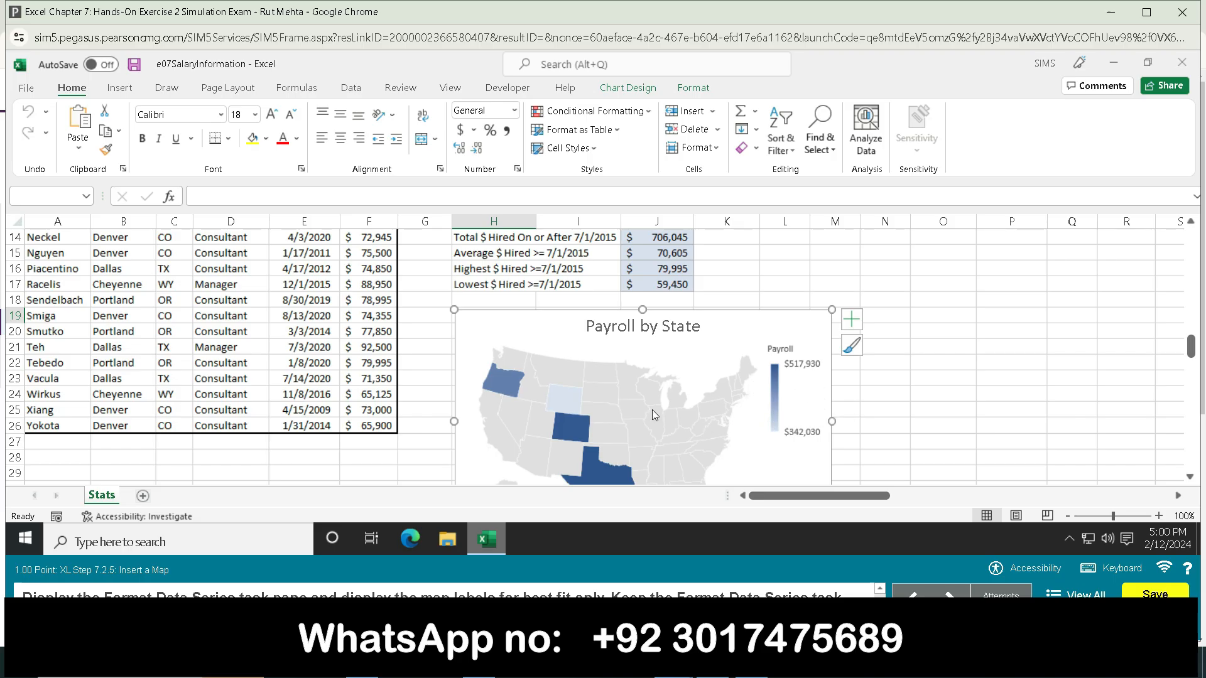
Search the map chart's formatting and design commands for a way to display the Format Data Series task pane.
right_click(749, 343)
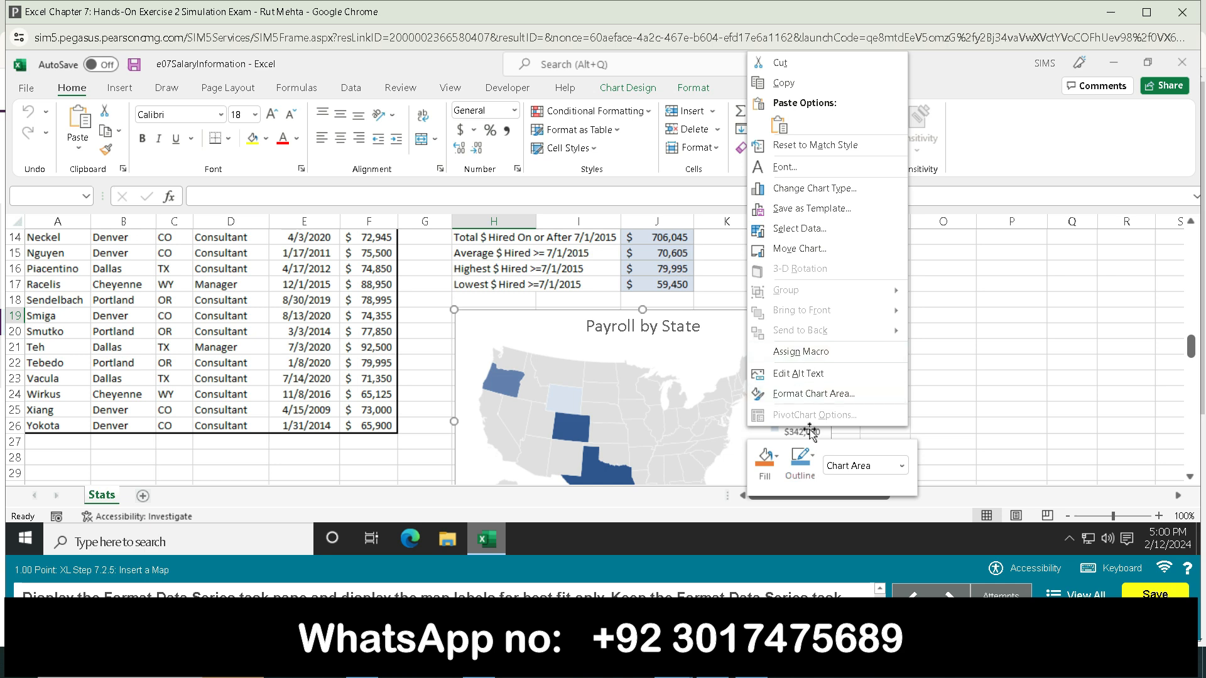
left_click(815, 396)
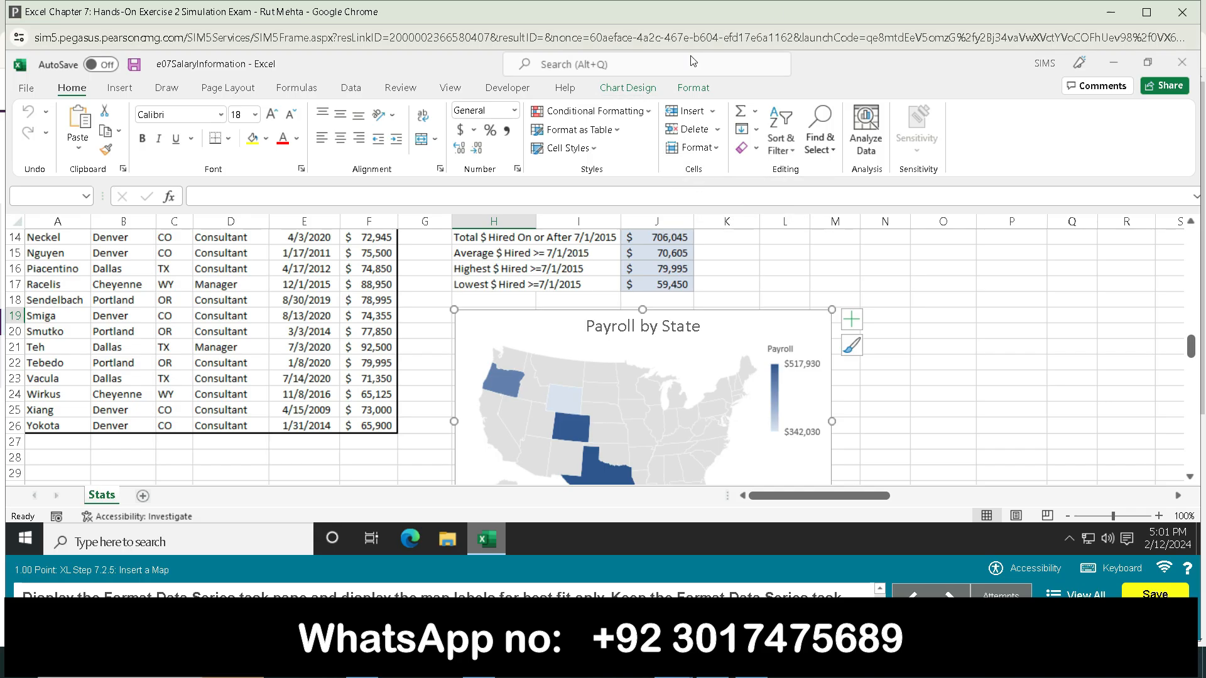
left_click(691, 88)
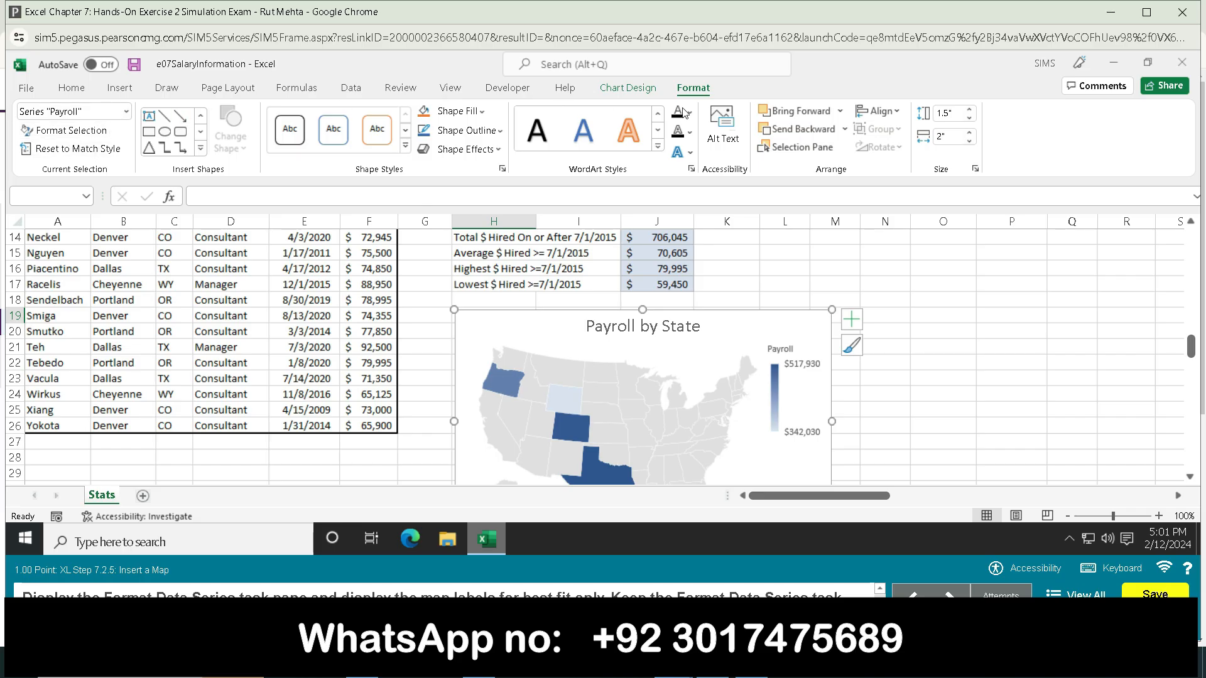
left_click(642, 88)
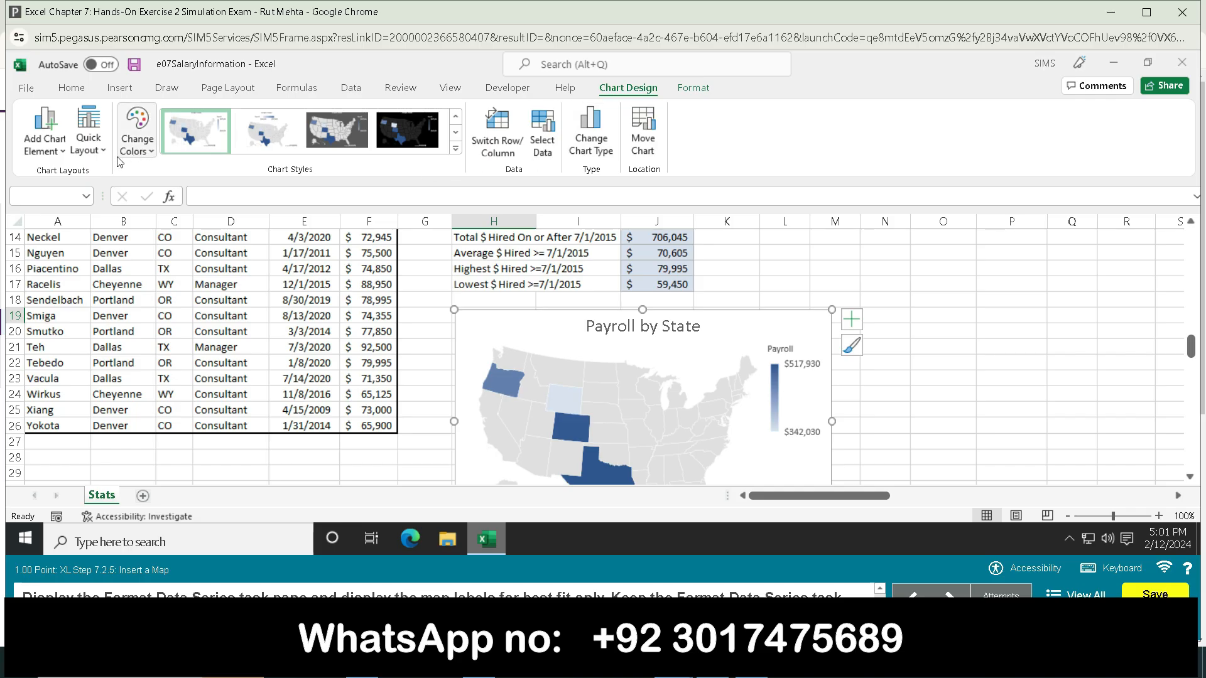
left_click(690, 90)
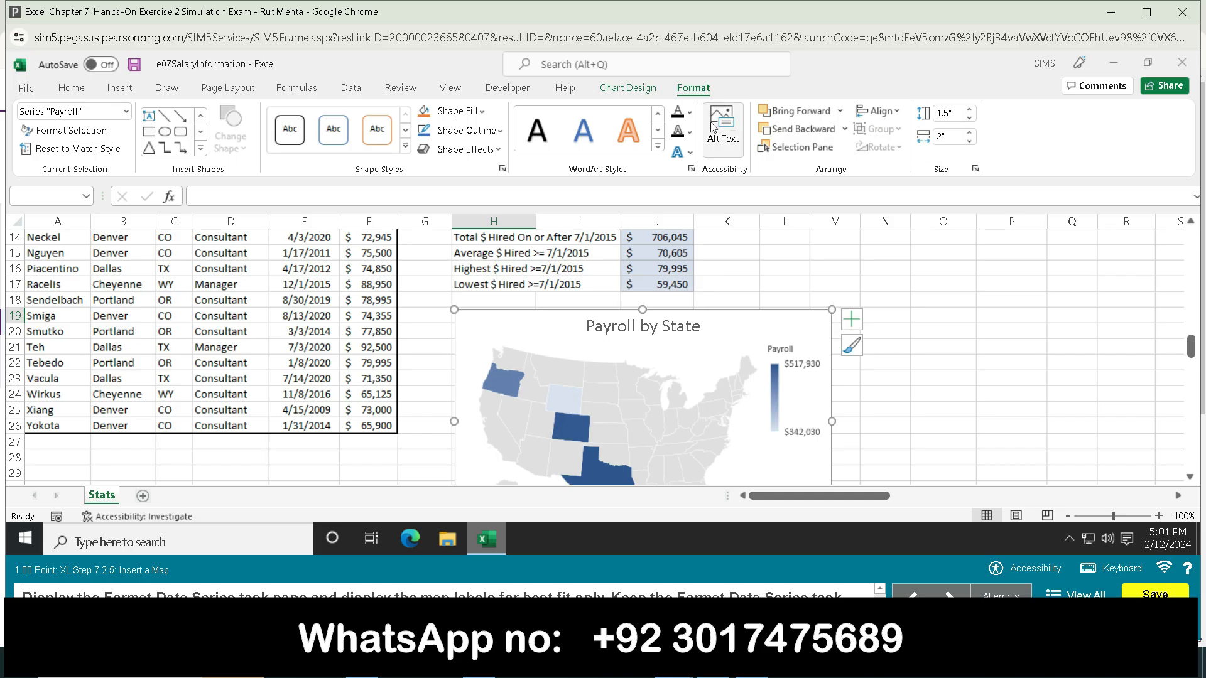
left_click(239, 92)
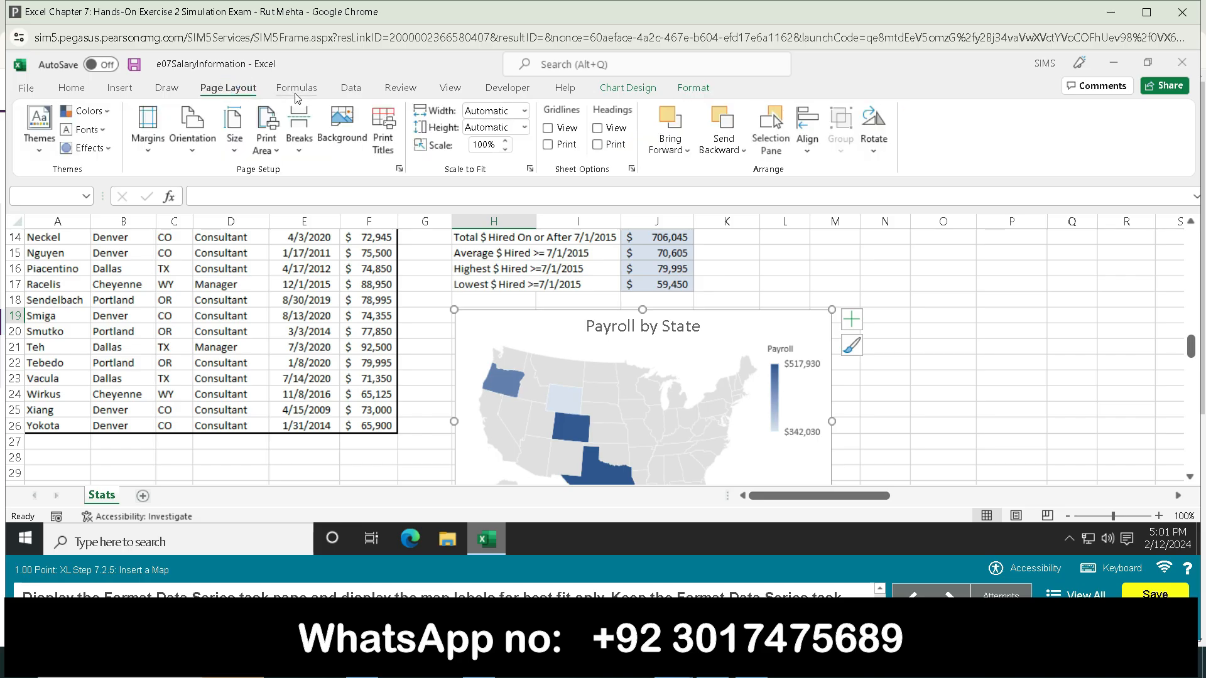
left_click(689, 88)
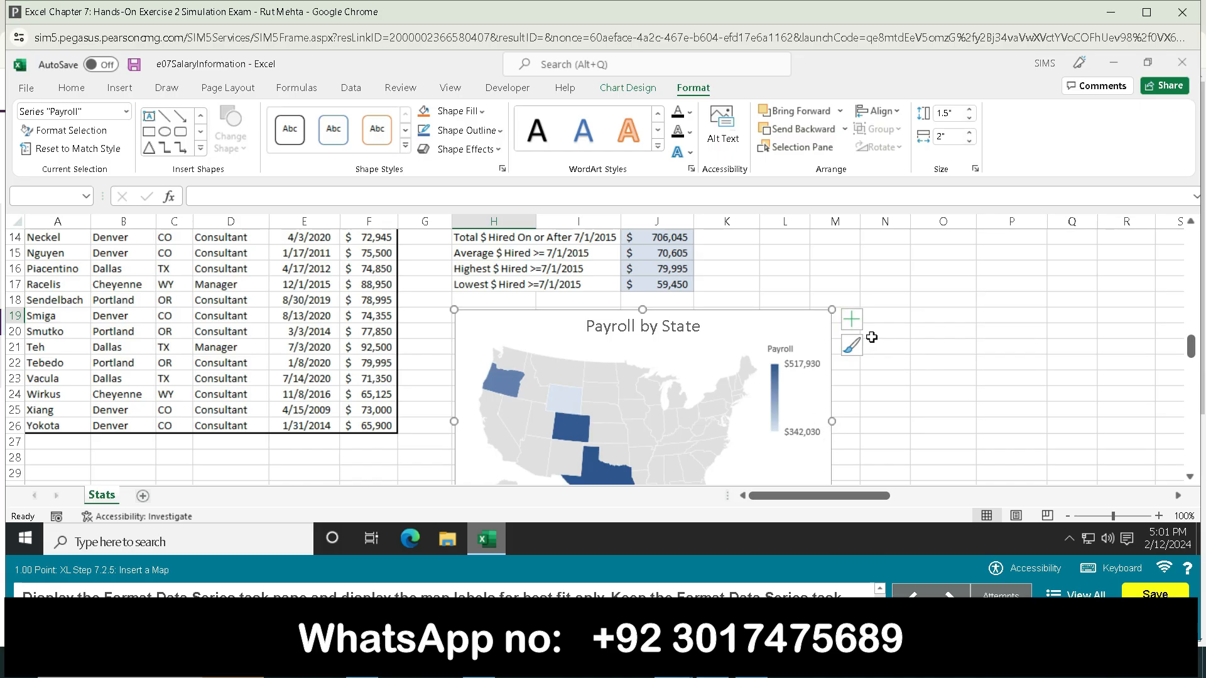
left_click(858, 322)
scroll(900, 337, "down", 1)
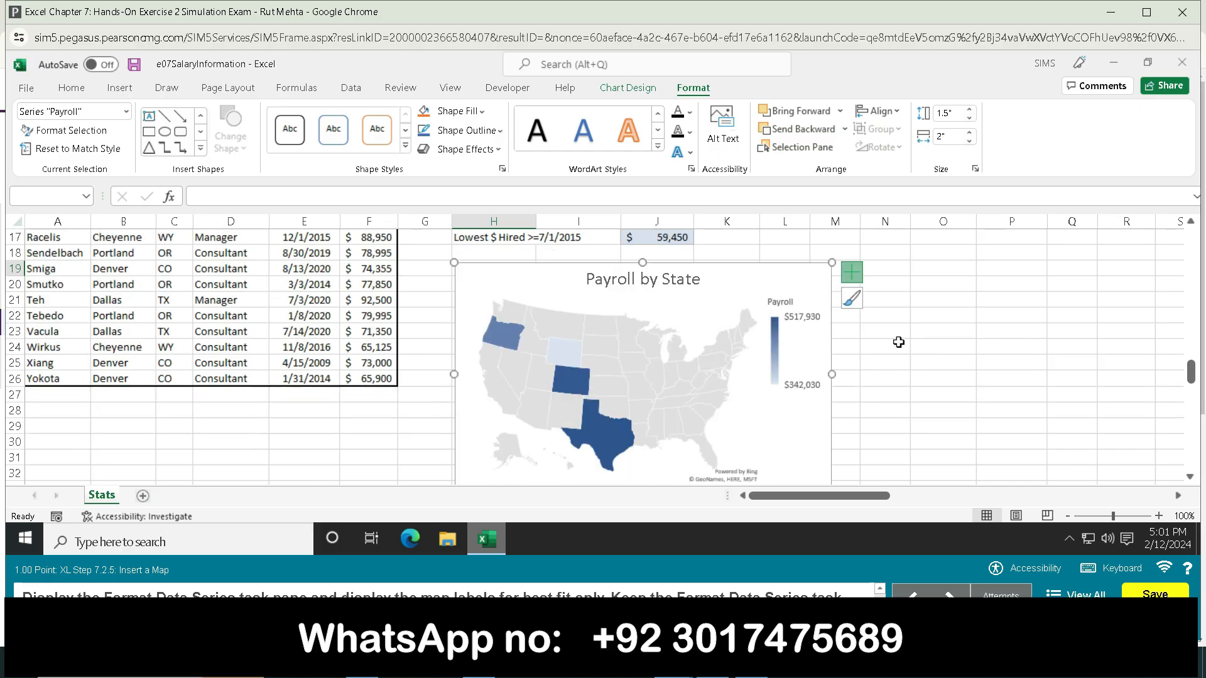
left_click(914, 292)
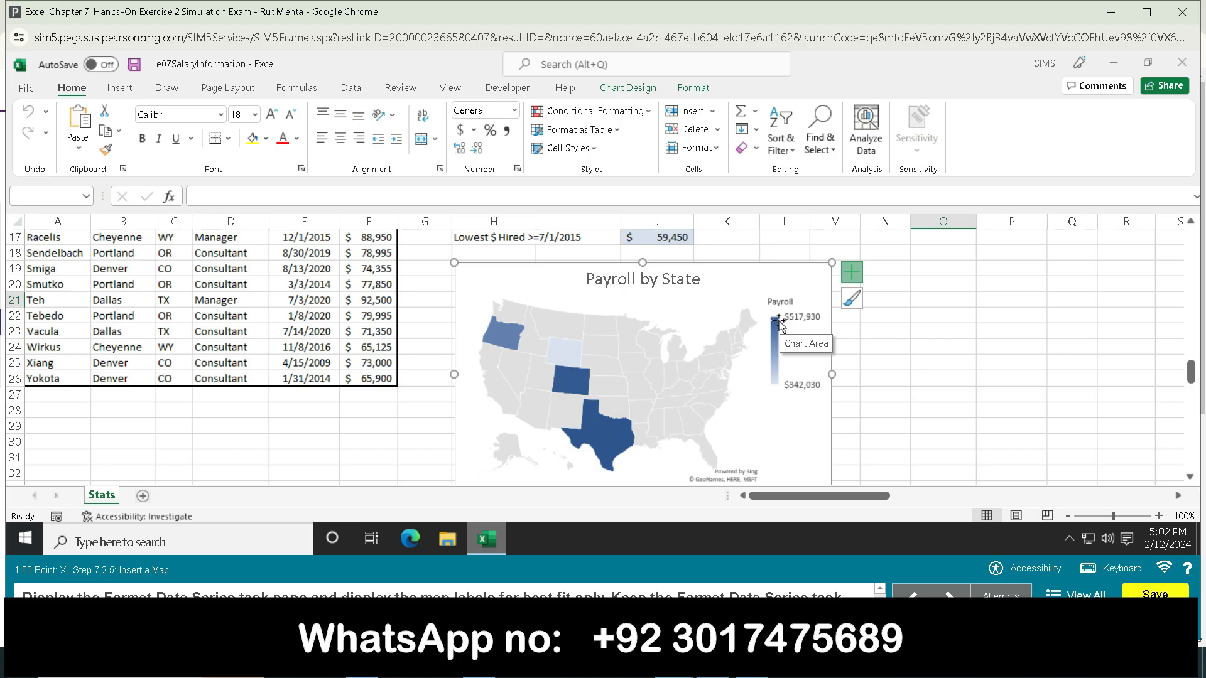
left_click(699, 90)
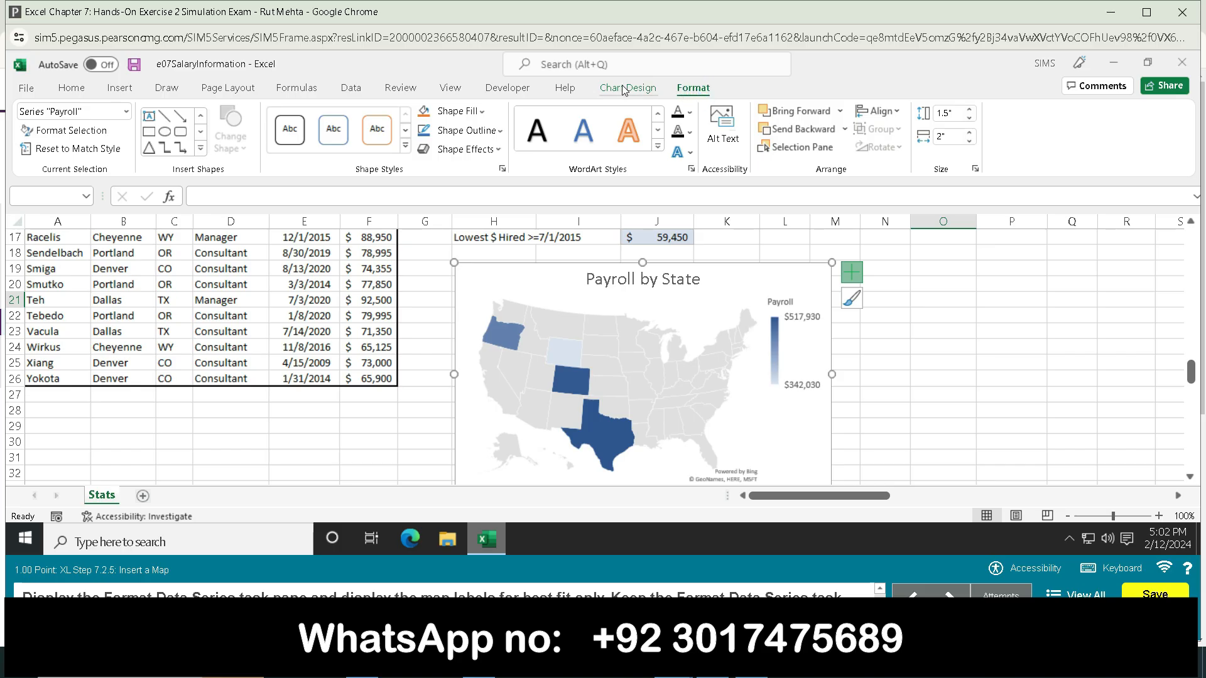
left_click(624, 90)
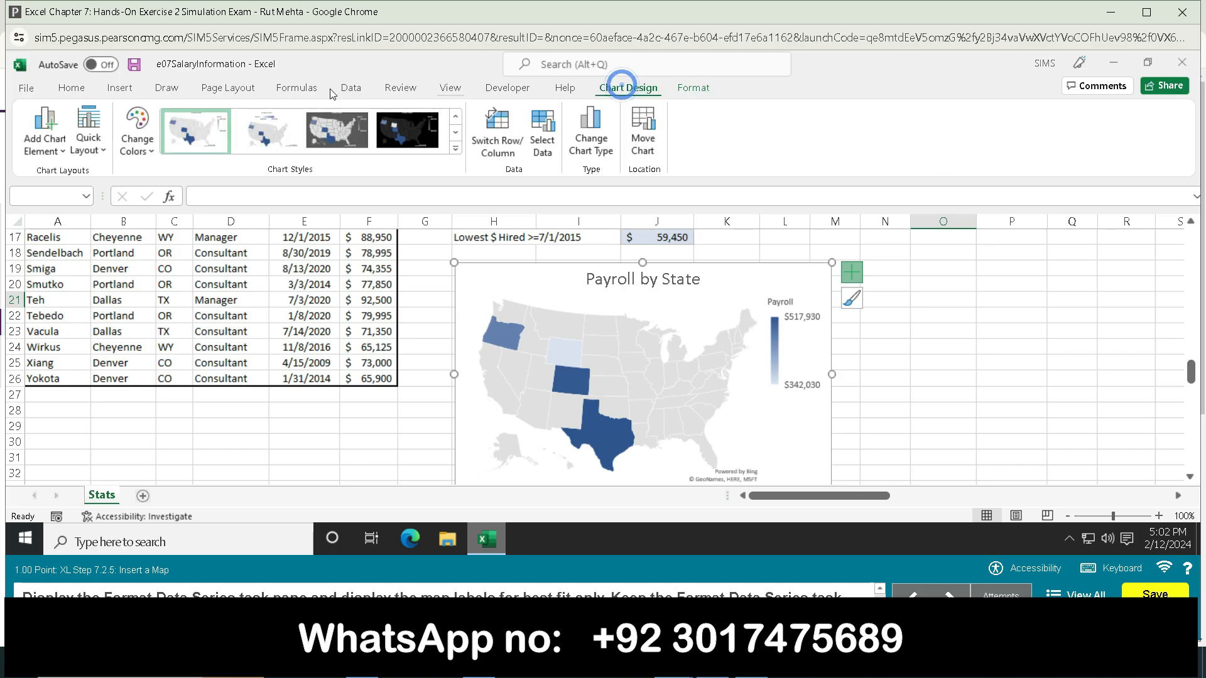
left_click(63, 151)
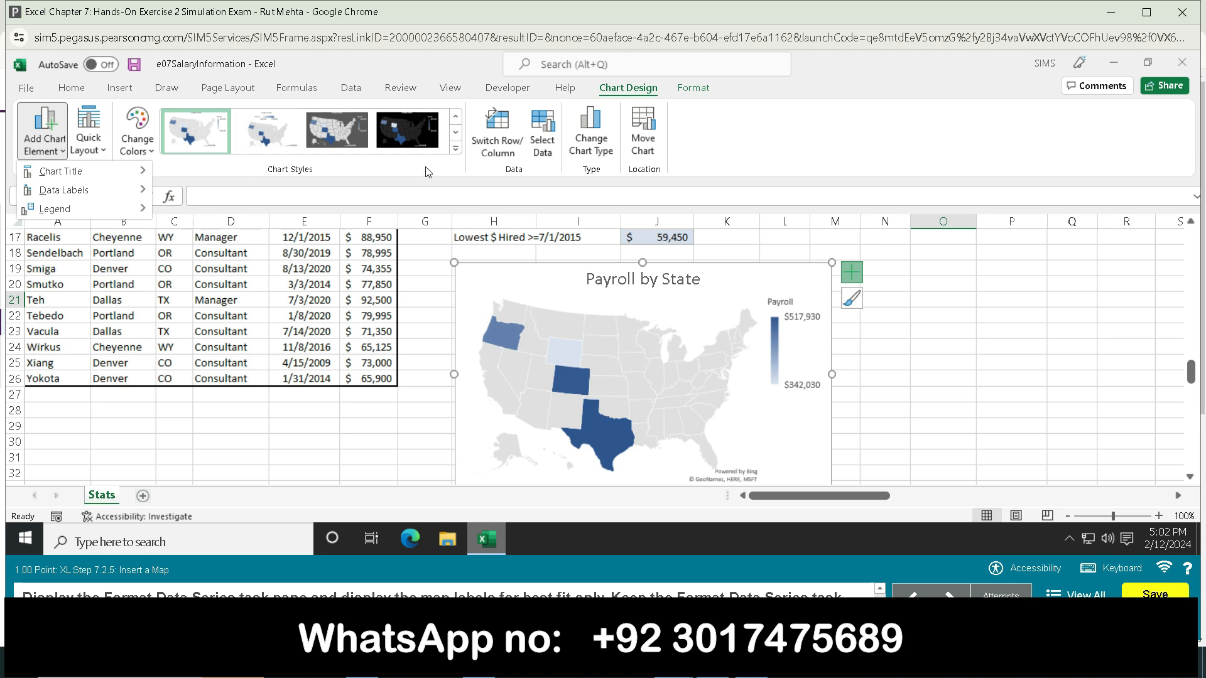
left_click(820, 151)
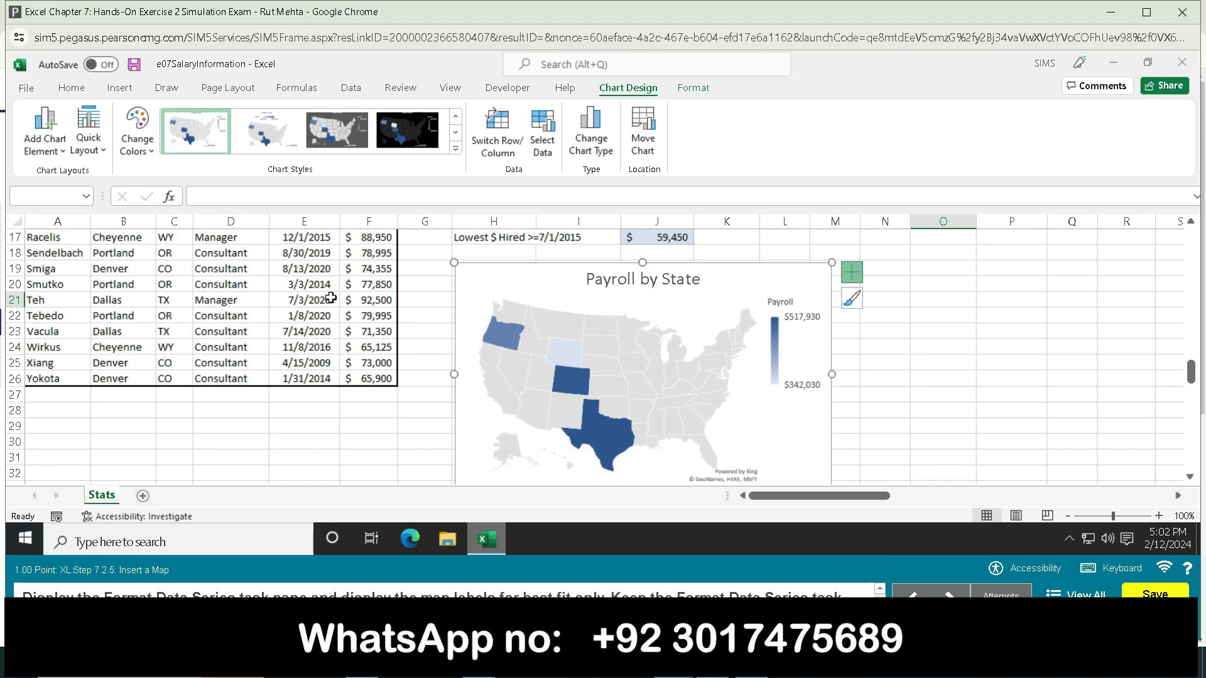
right_click(805, 274)
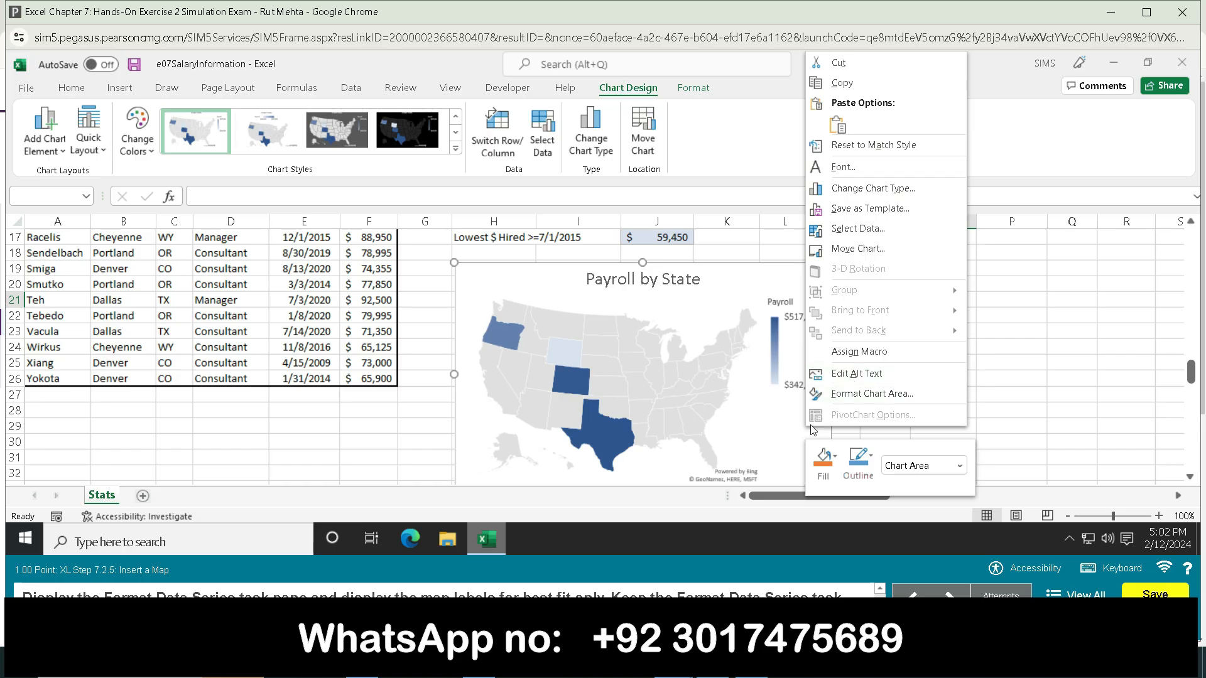
left_click(685, 517)
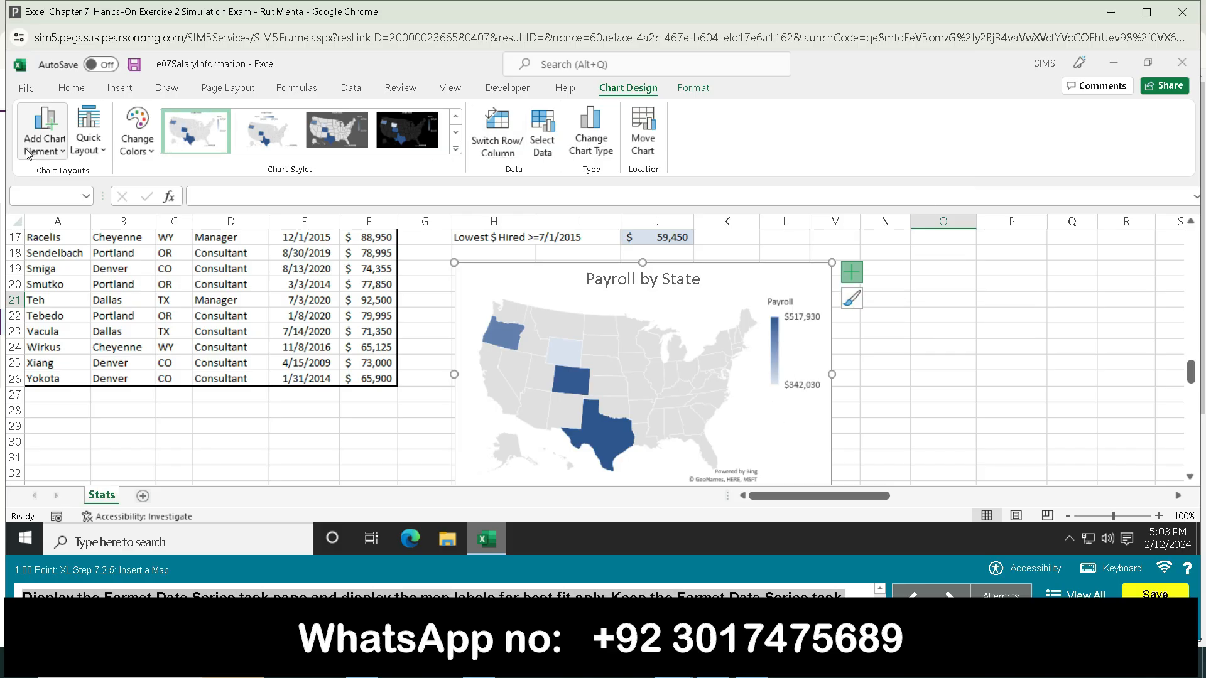
left_click(66, 156)
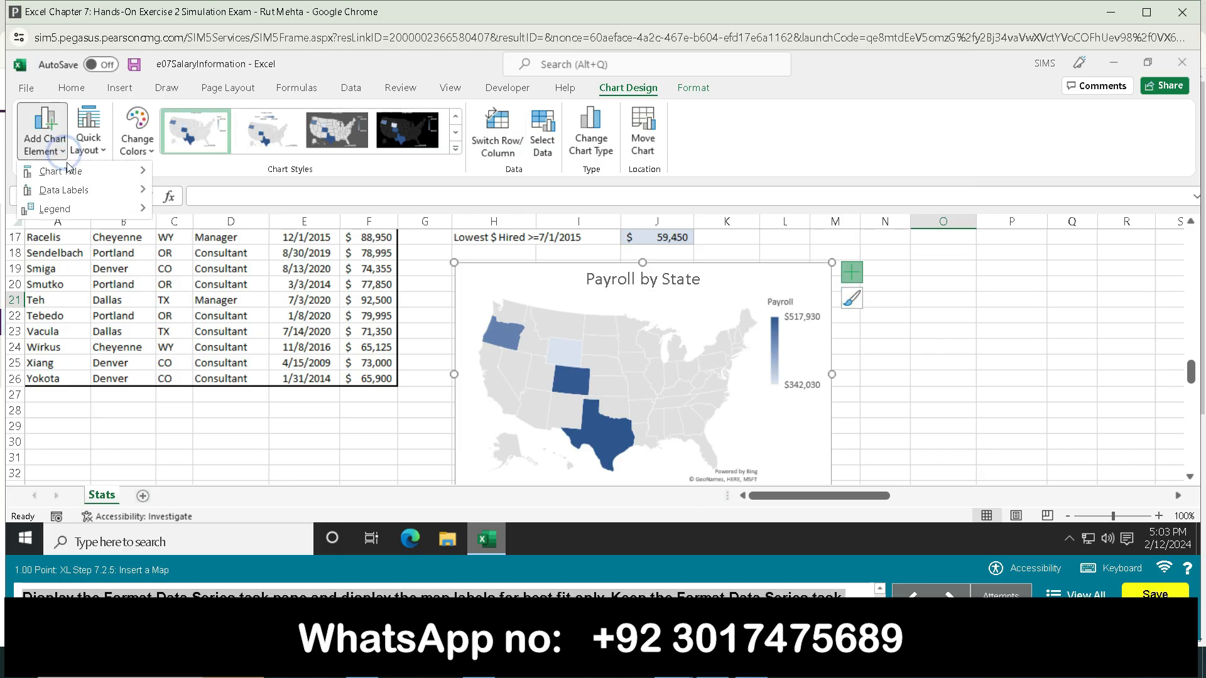
left_click(145, 195)
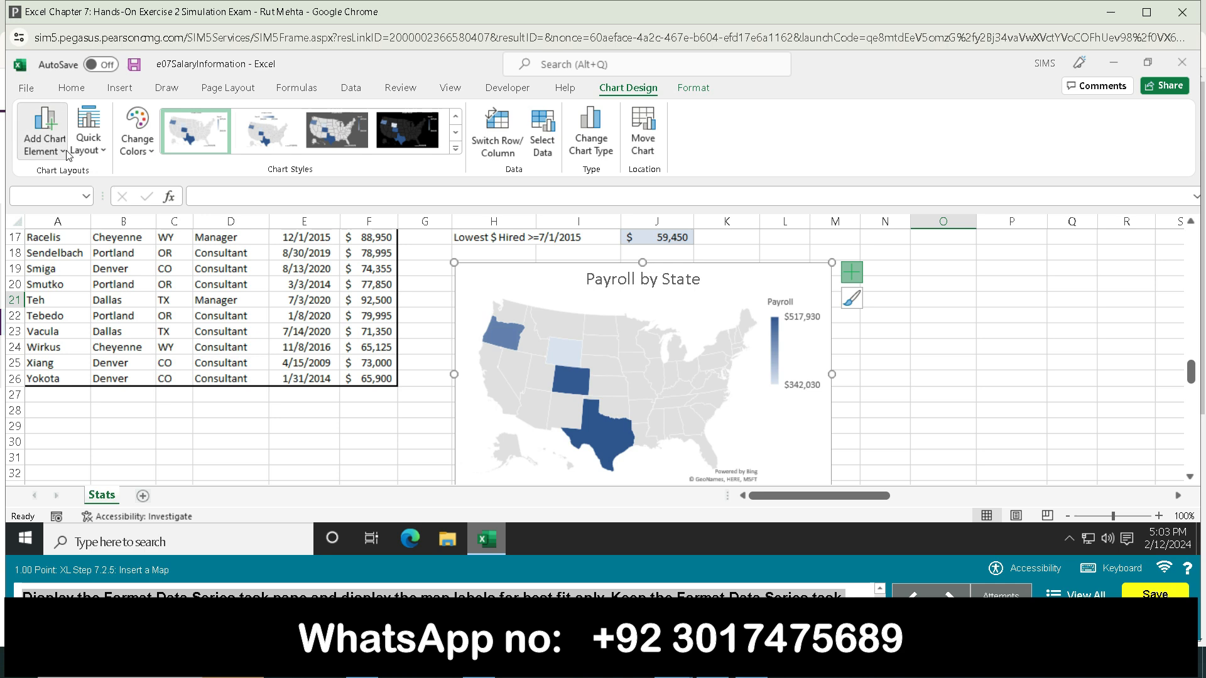
left_click(44, 143)
mouse_move(129, 210)
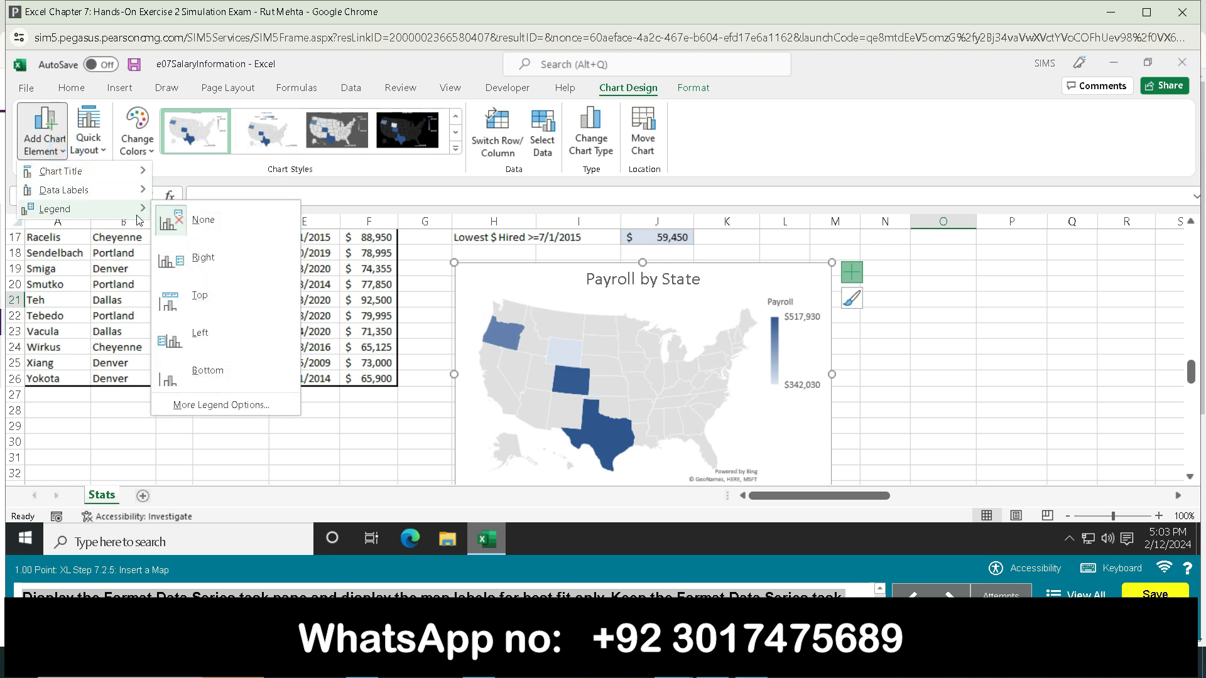
mouse_move(142, 174)
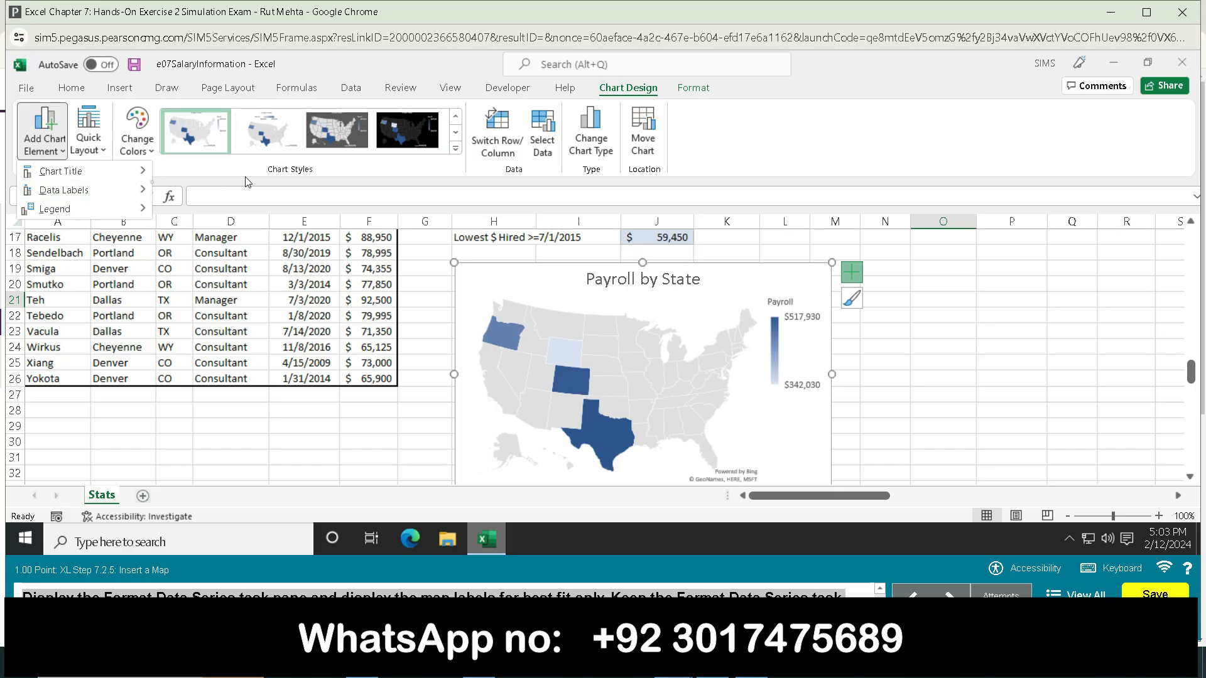
right_click(850, 271)
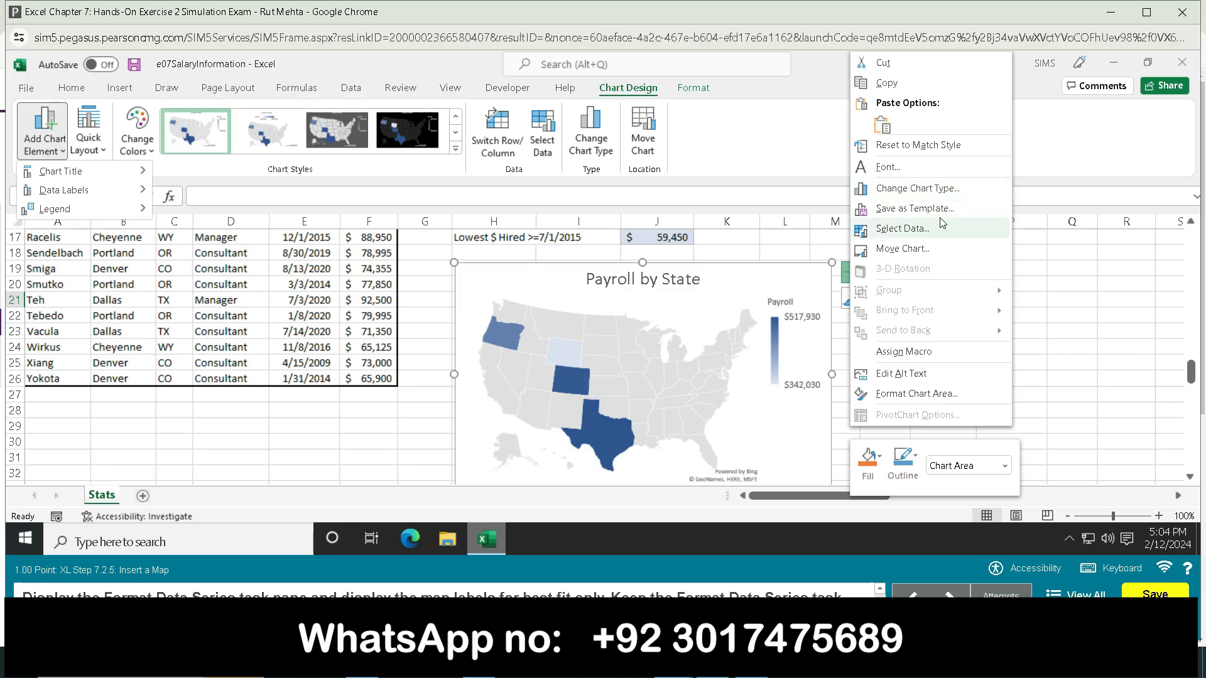
left_click(815, 160)
Display the formatting pane for the map's Payroll series and set its map labels to Best fit only.
left_click(685, 94)
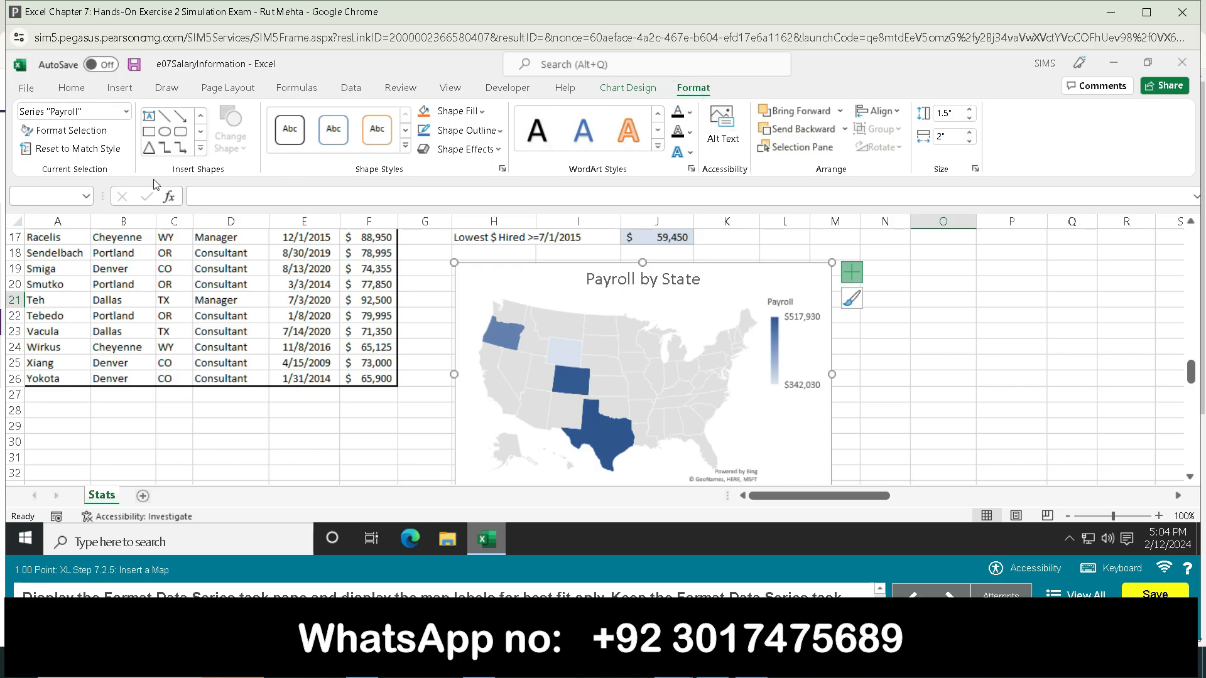
left_click(74, 133)
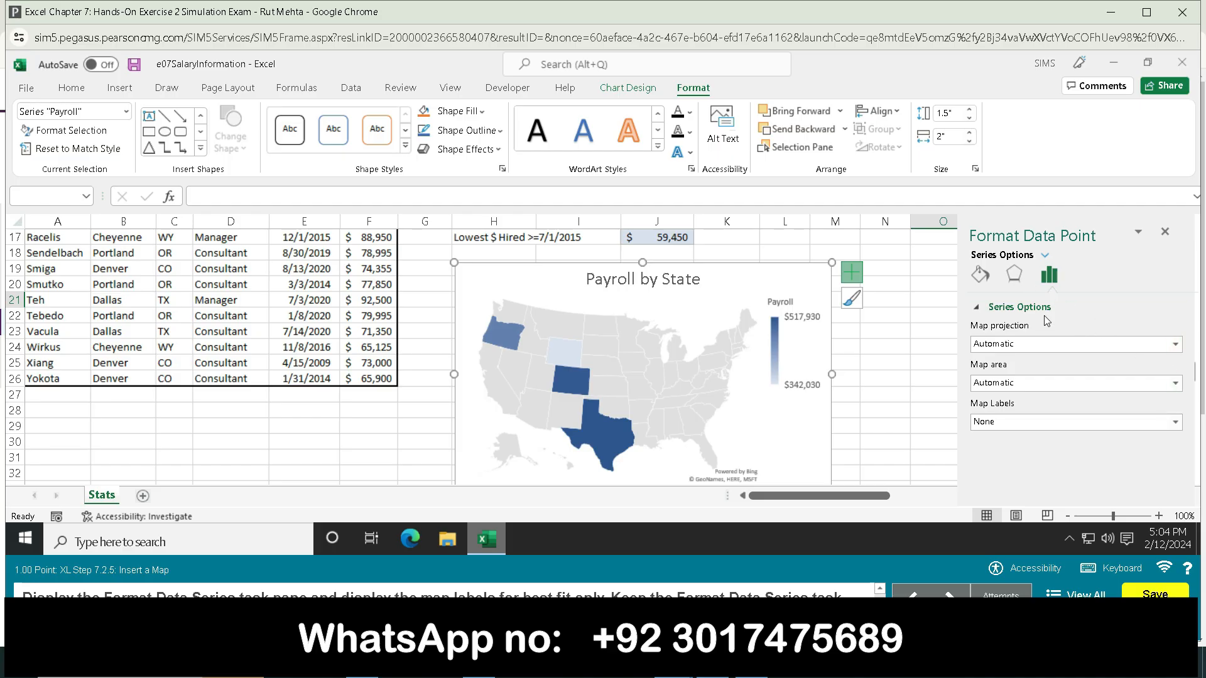
left_click(1175, 345)
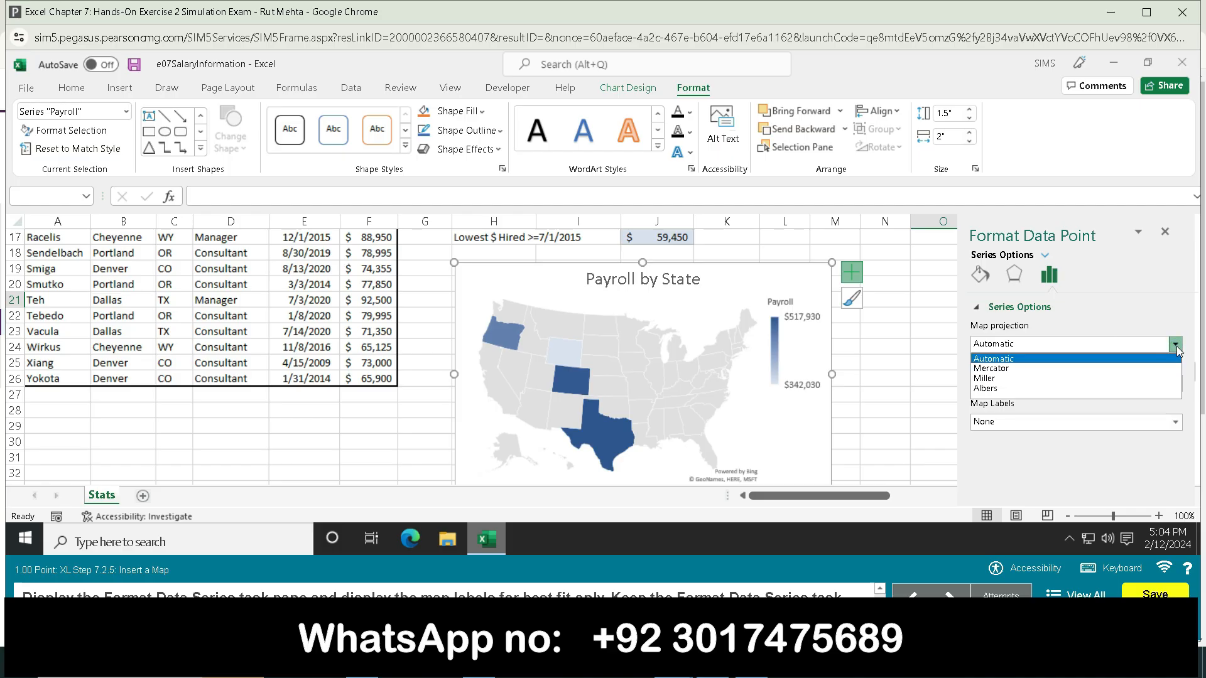
left_click(1175, 345)
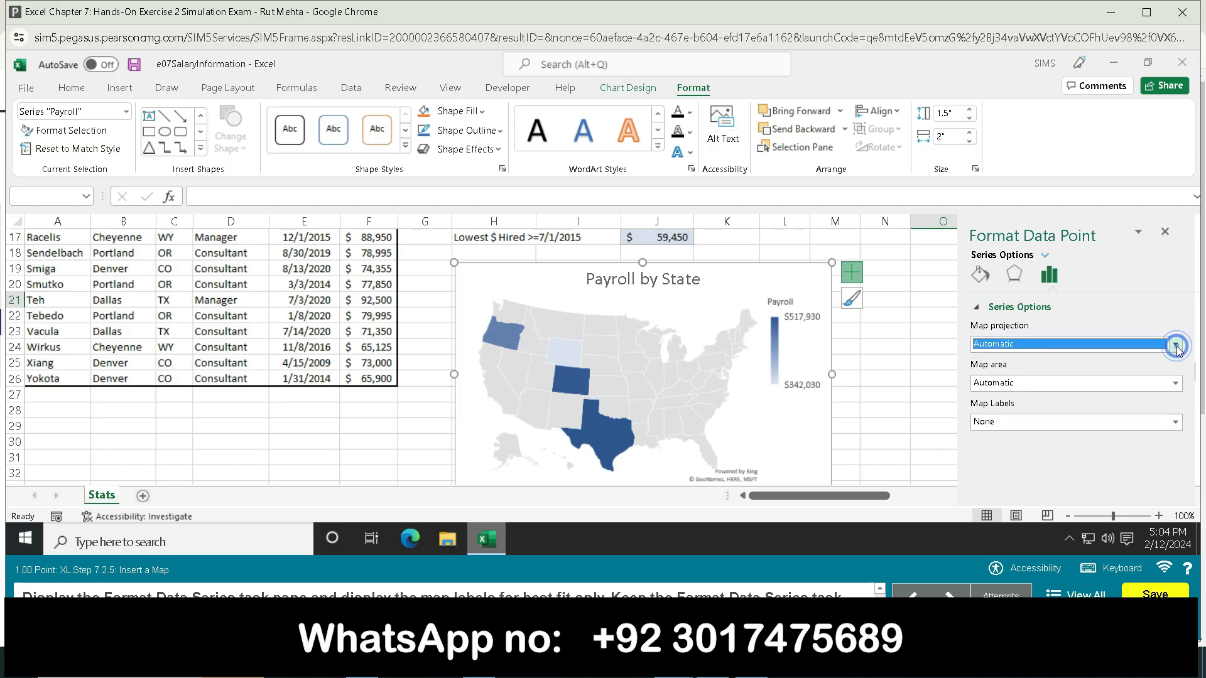
left_click(1173, 384)
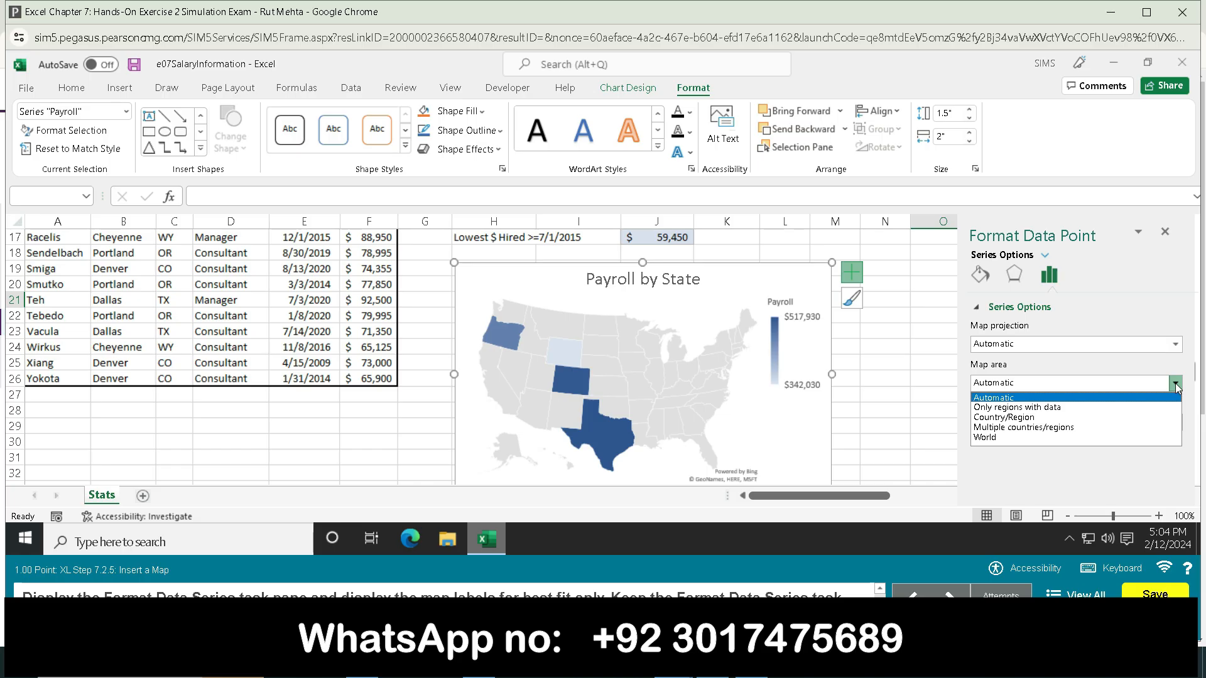
left_click(1174, 383)
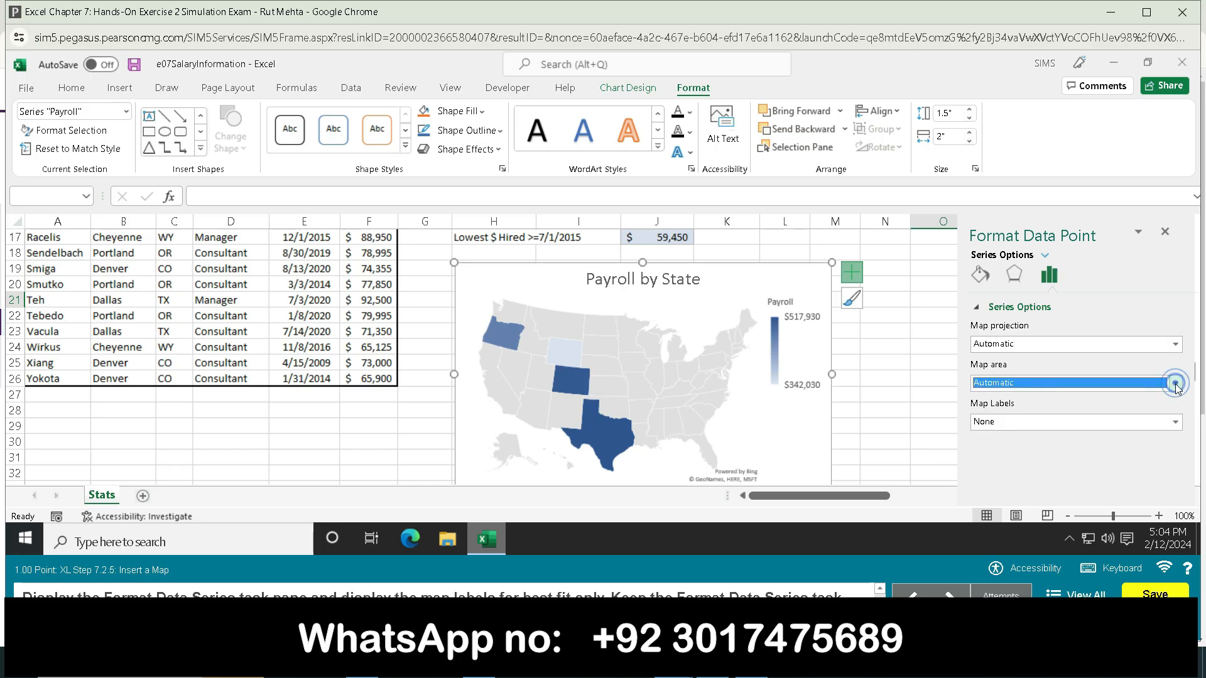
left_click(1175, 425)
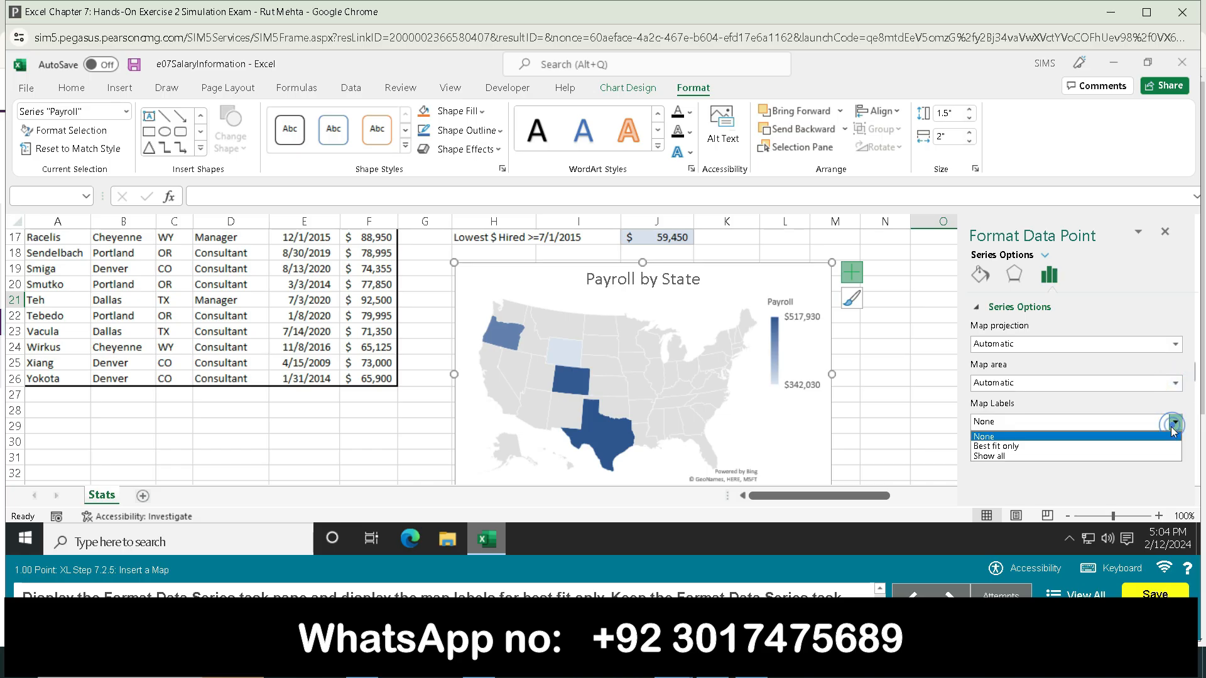
left_click(1030, 447)
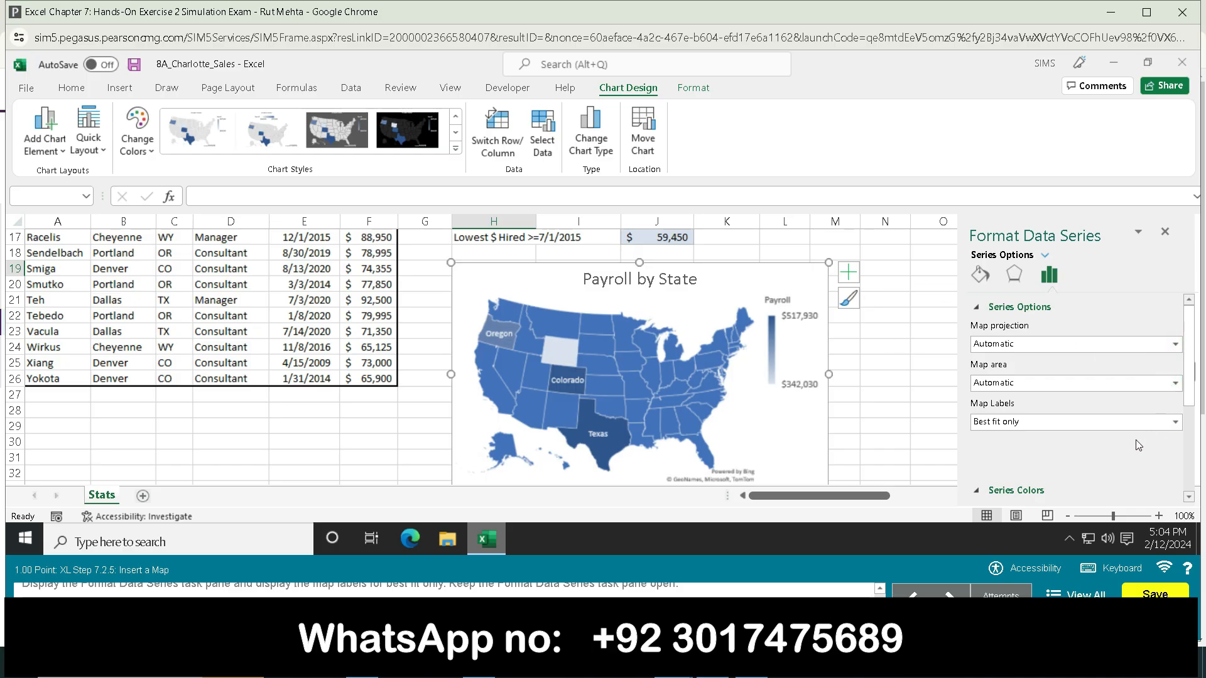
Change the Payroll map's series colors to Diverging (3-color).
scroll(1083, 461, "down", 3)
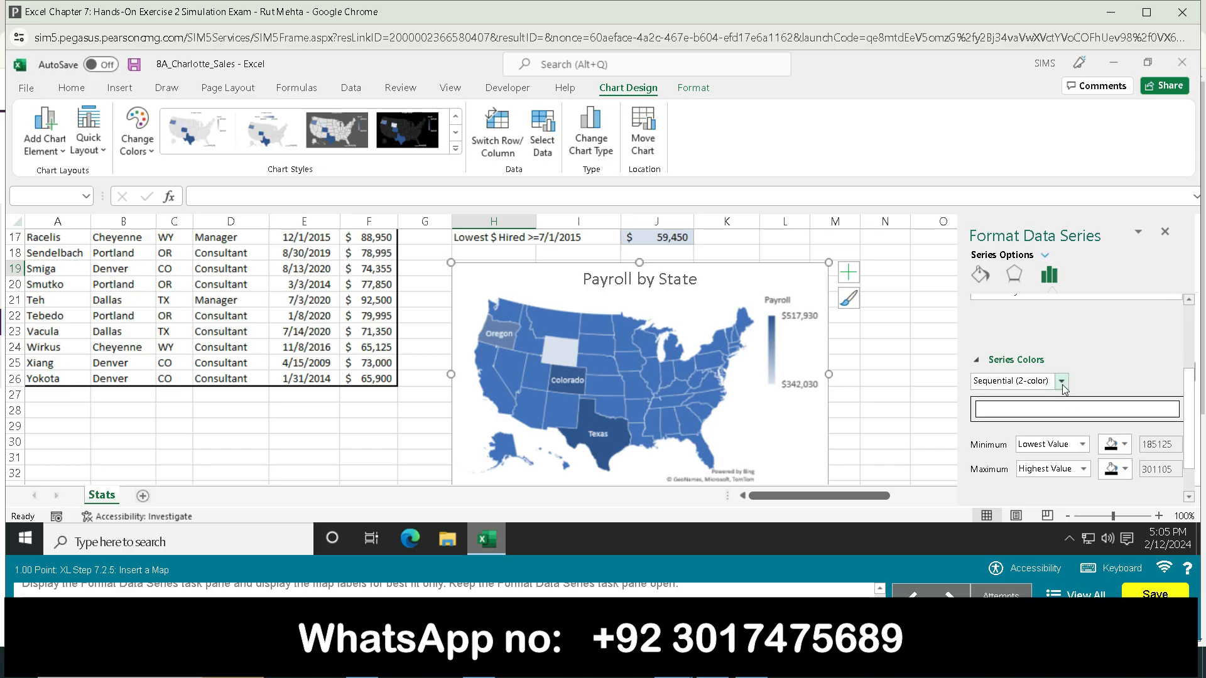
left_click(1062, 381)
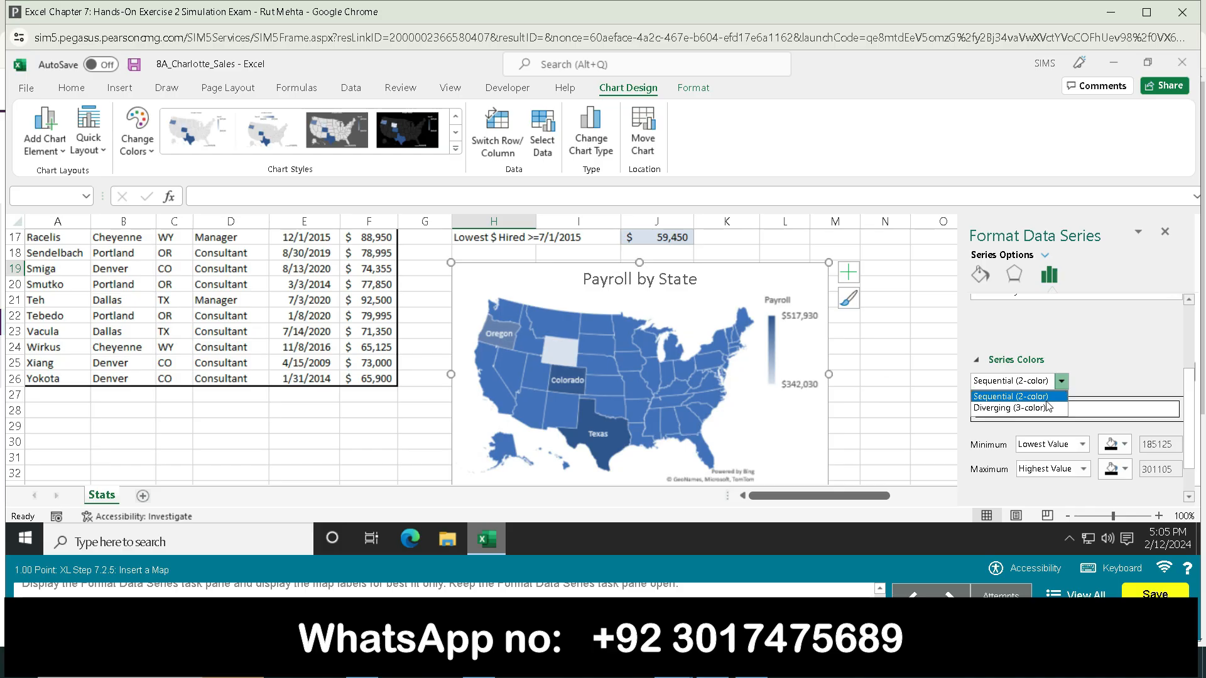
left_click(1037, 408)
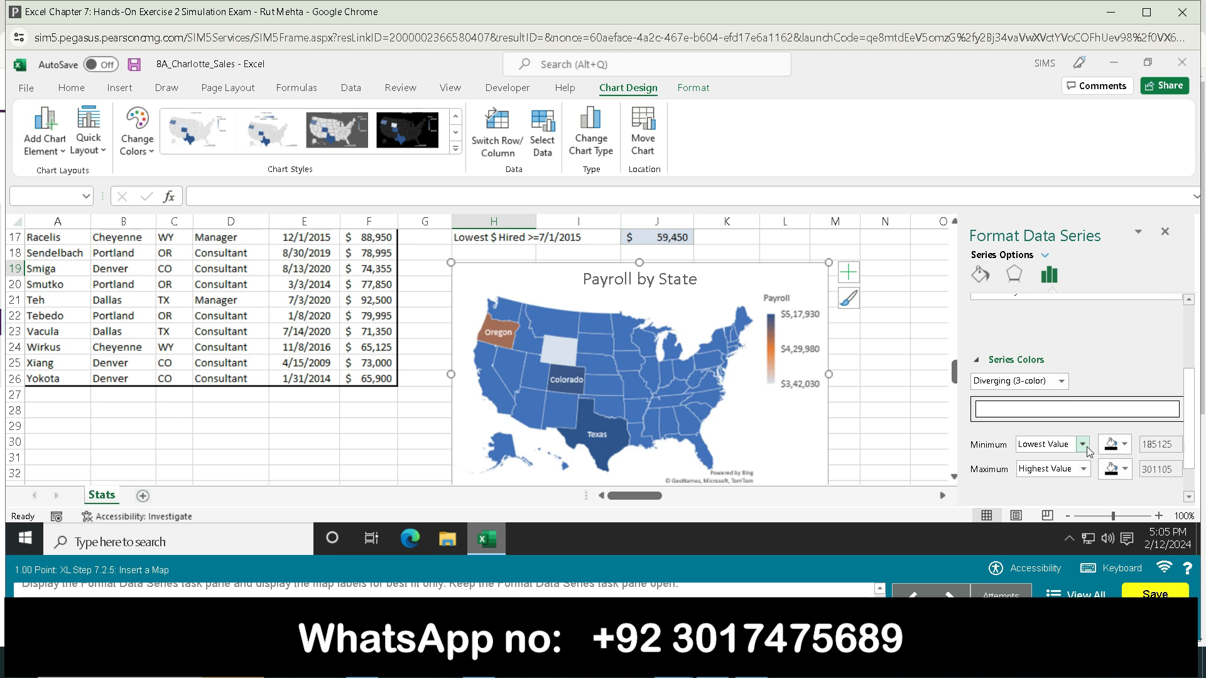
Set the fill color of the map series' minimum (Lowest Value) to the standard color Yellow.
left_click(1083, 445)
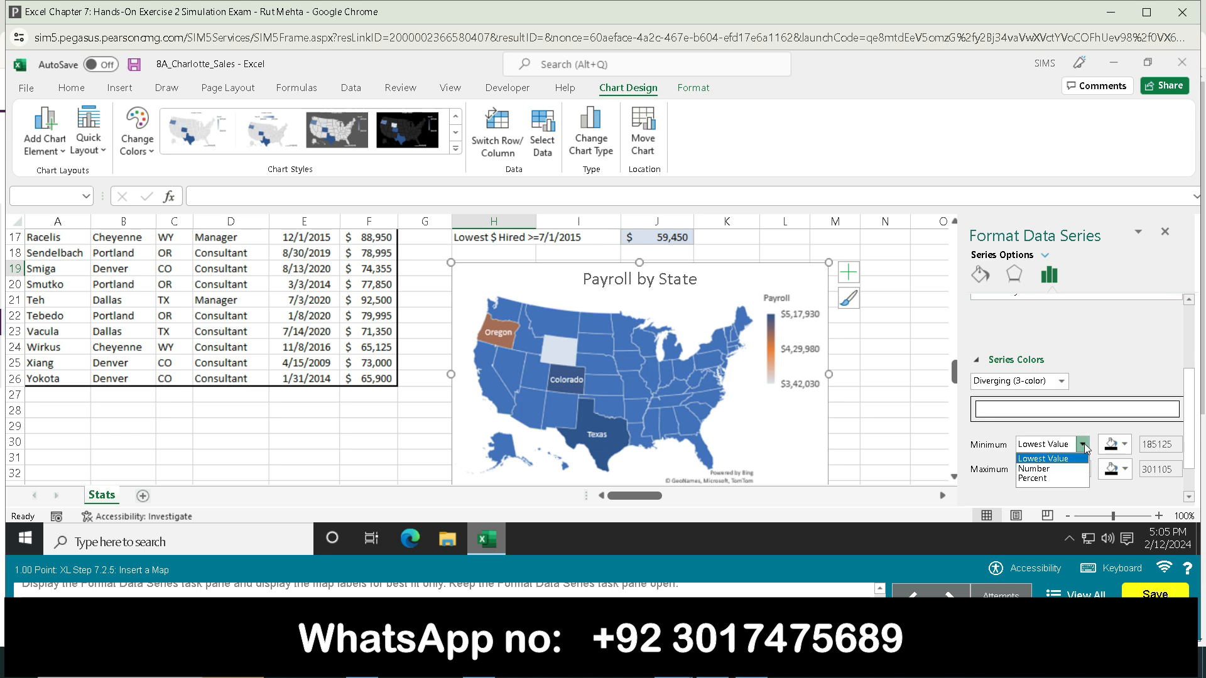
left_click(1085, 446)
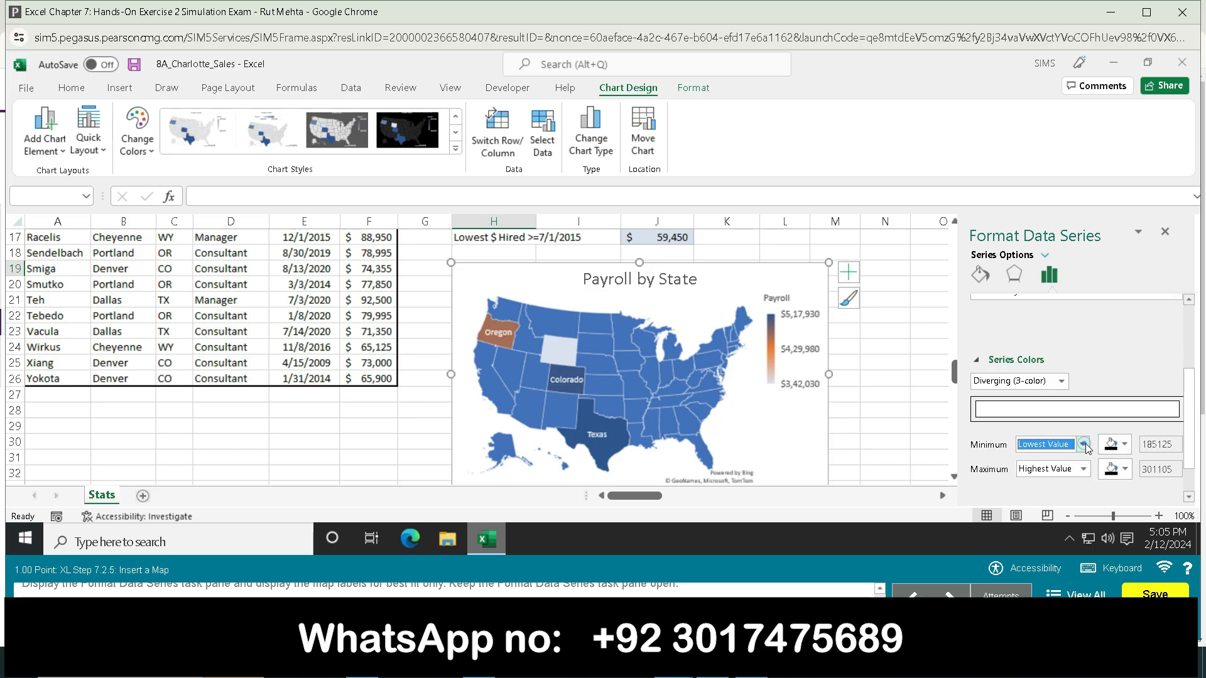
left_click(1124, 445)
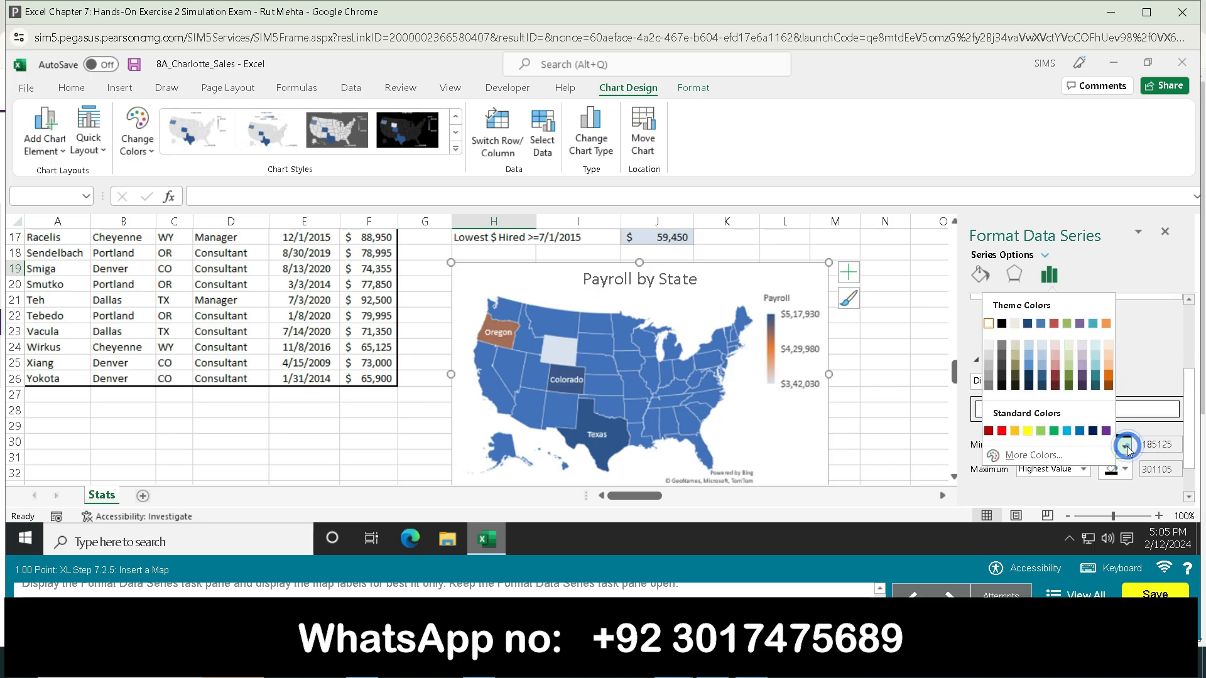
left_click(1028, 432)
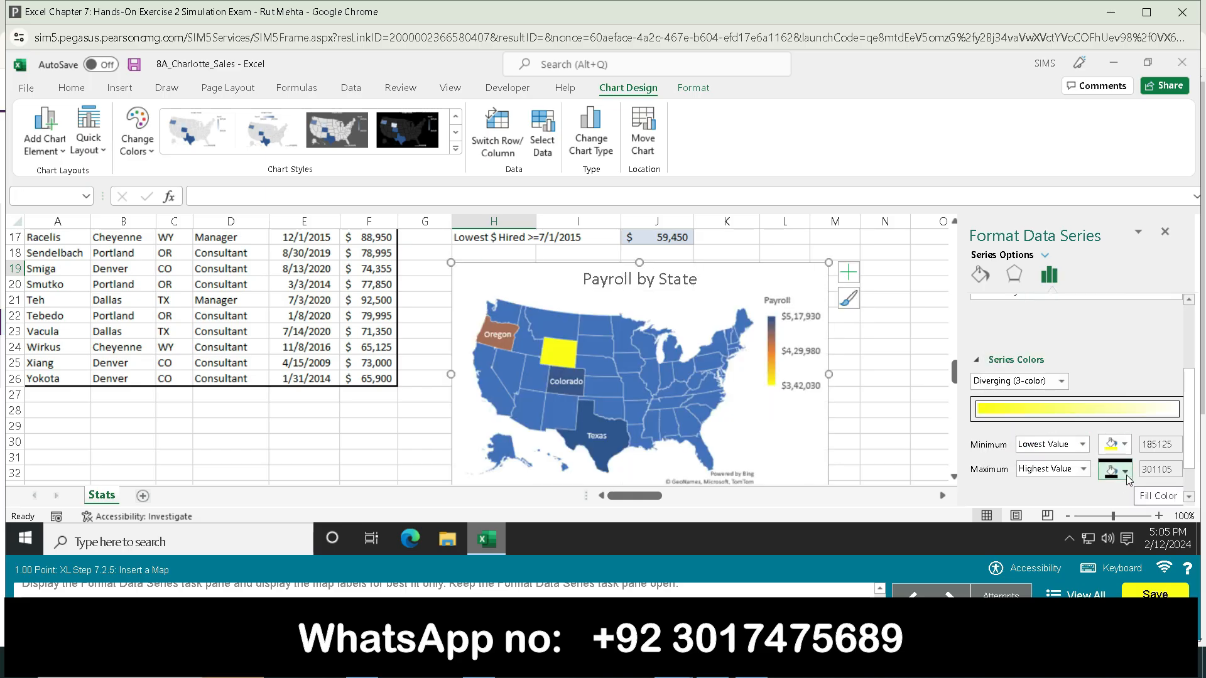
Set the fill color of the map series' maximum (Highest Value) to the standard color Red and close the Format Data Series pane.
left_click(1125, 475)
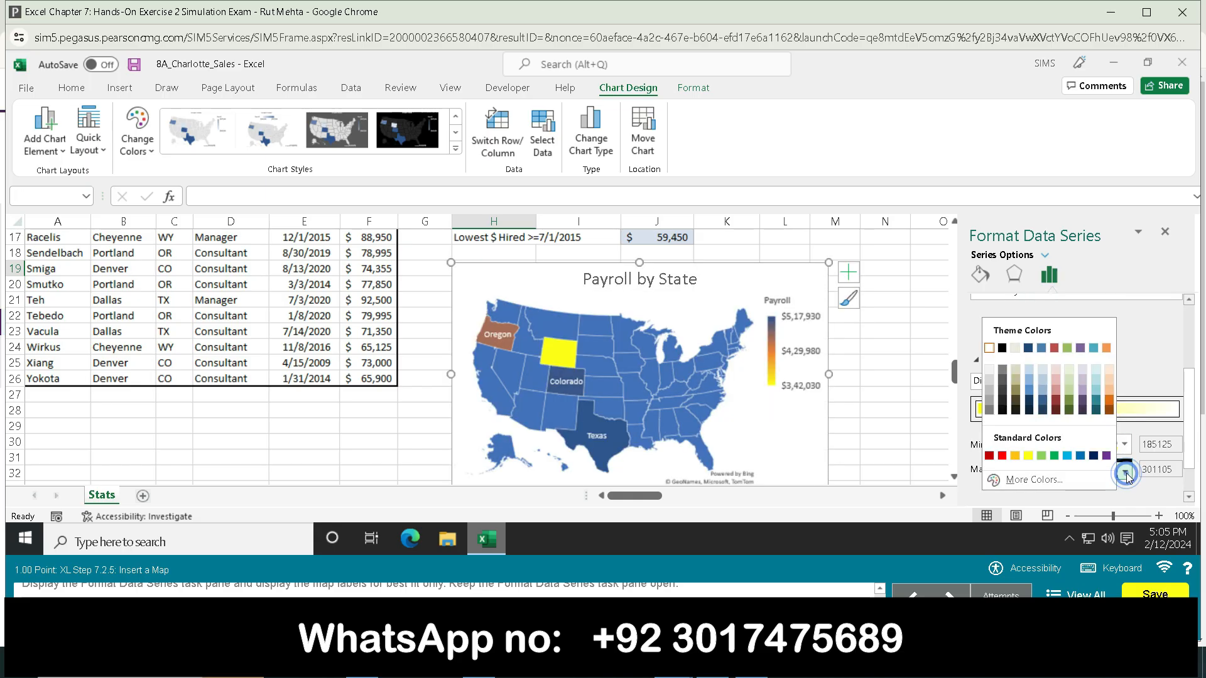
left_click(1002, 456)
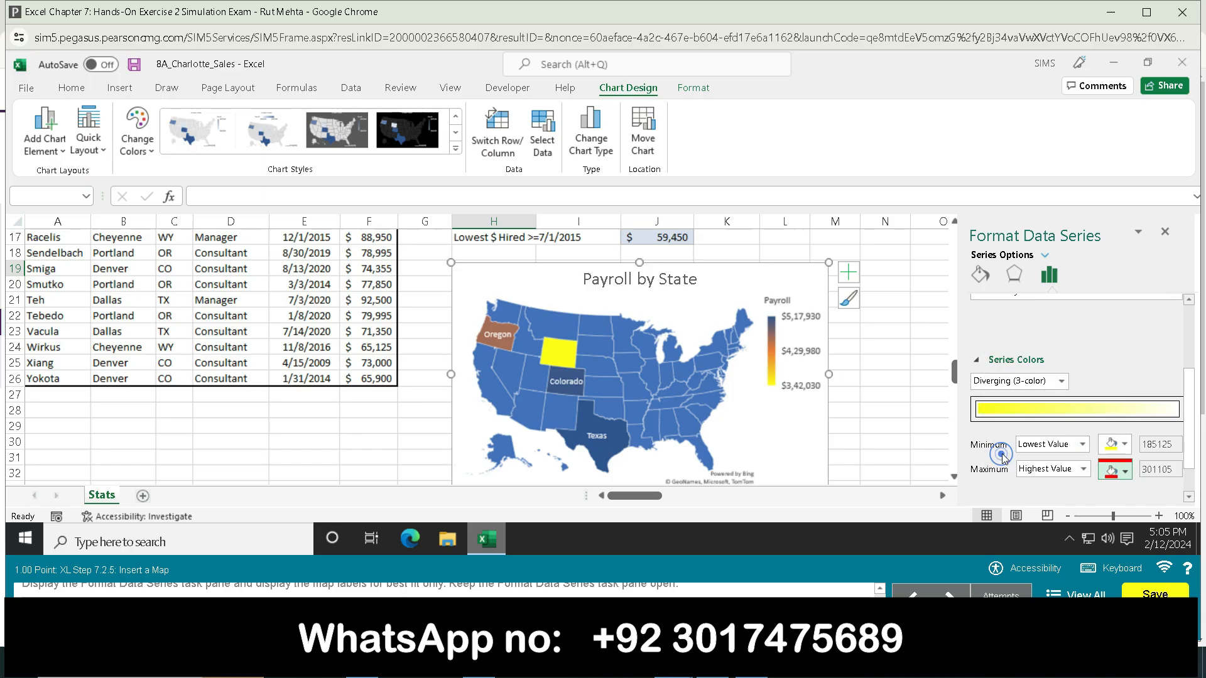
left_click(1166, 232)
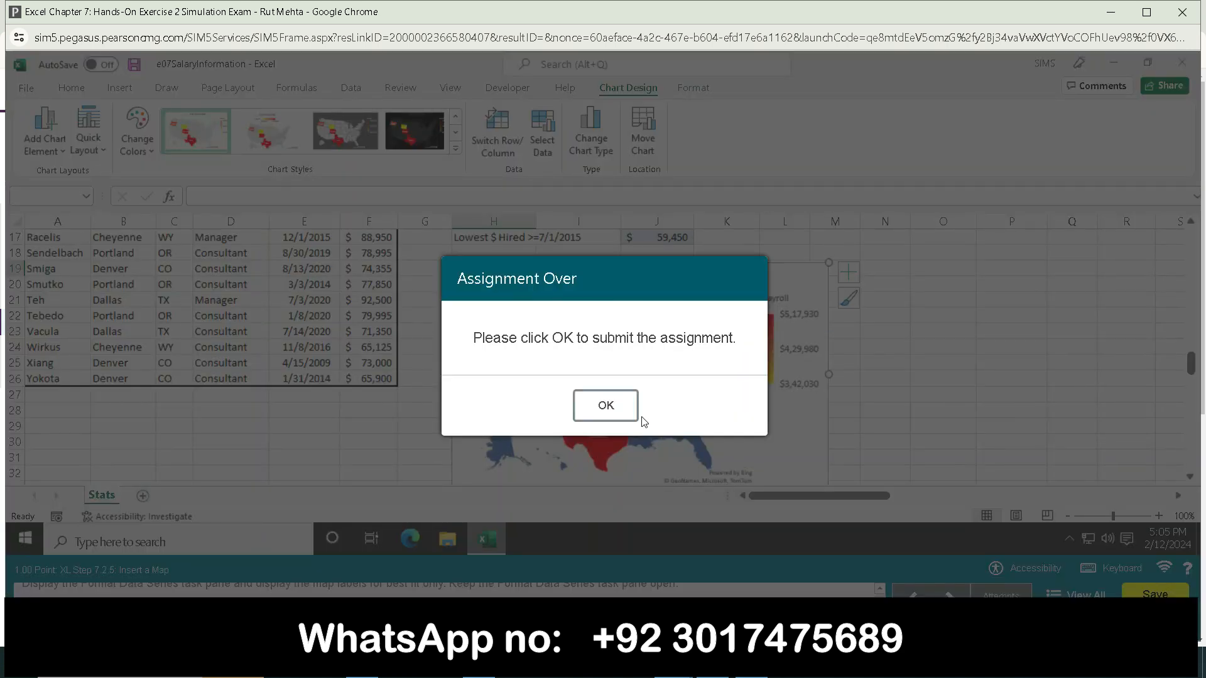
Submit the completed assignment, minimize Notepad, and check the Excel Chapter 7 Hands-On Exercise 2 Simulation Exam entry in MyLab IT Grades.
left_click(631, 408)
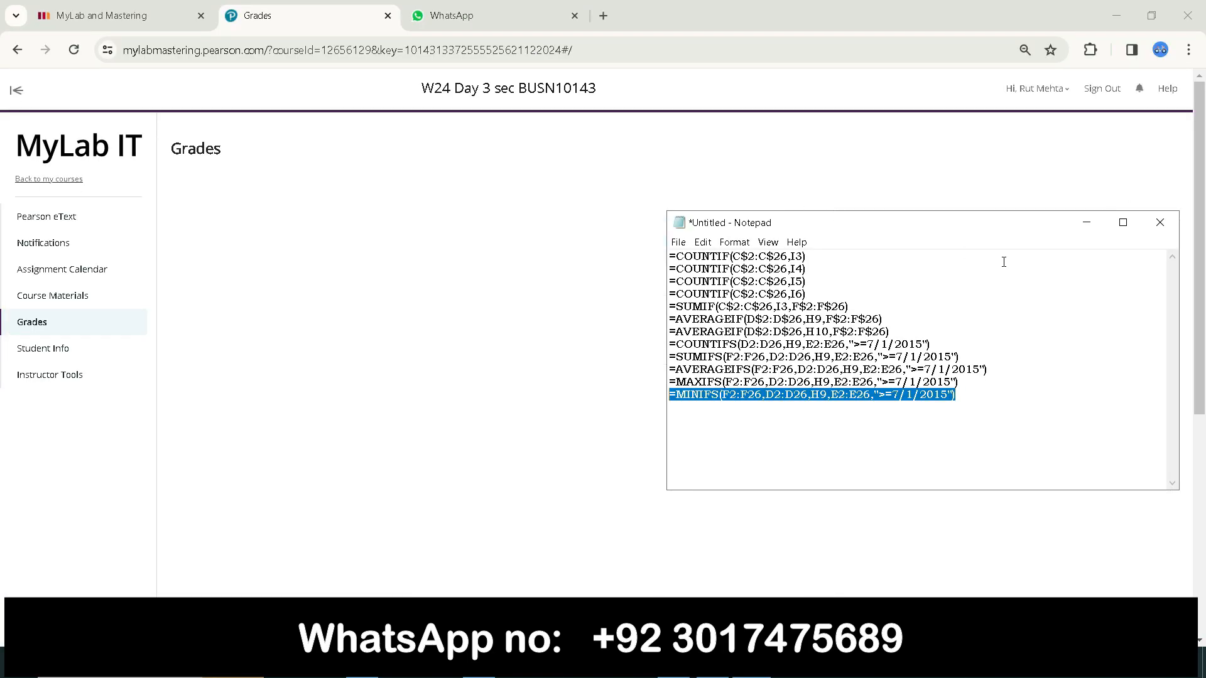
left_click(1086, 224)
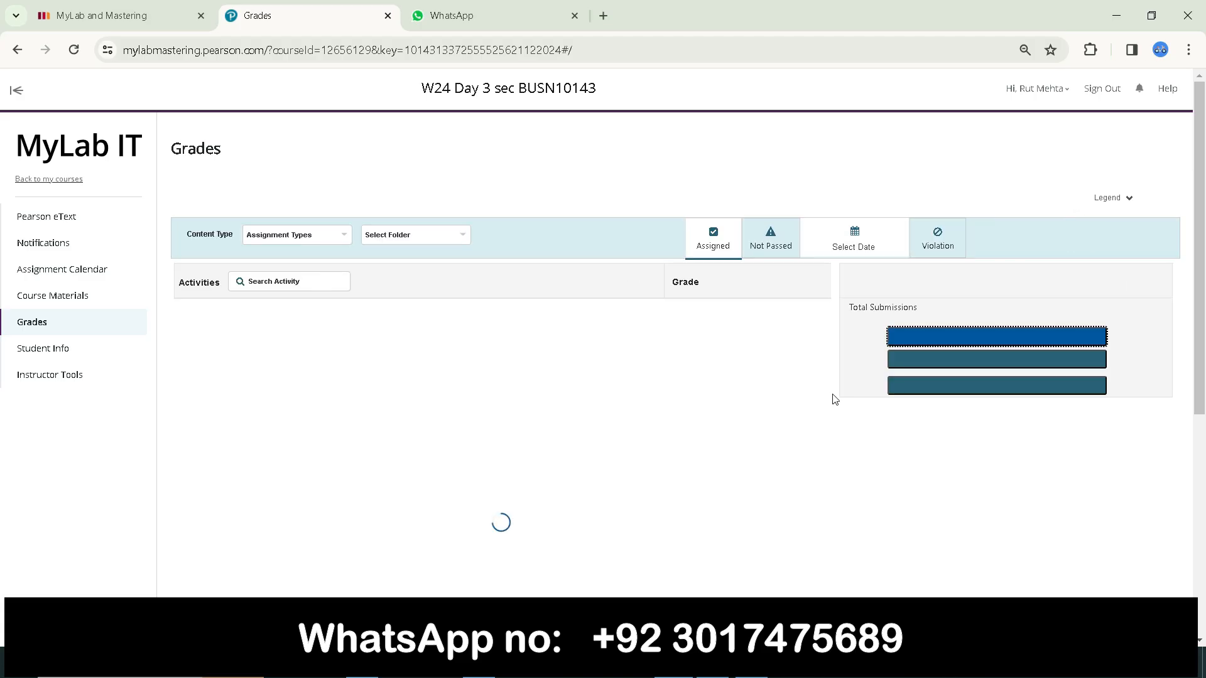
scroll(747, 486, "down", 3)
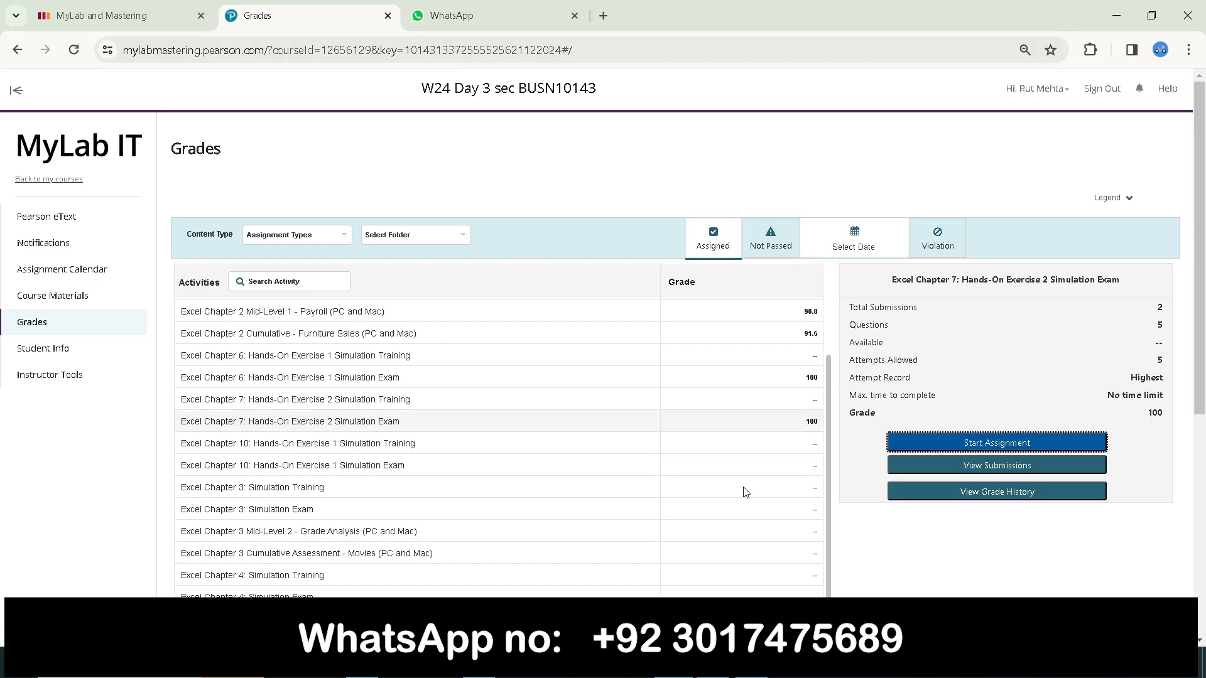
scroll(790, 434, "up", 2)
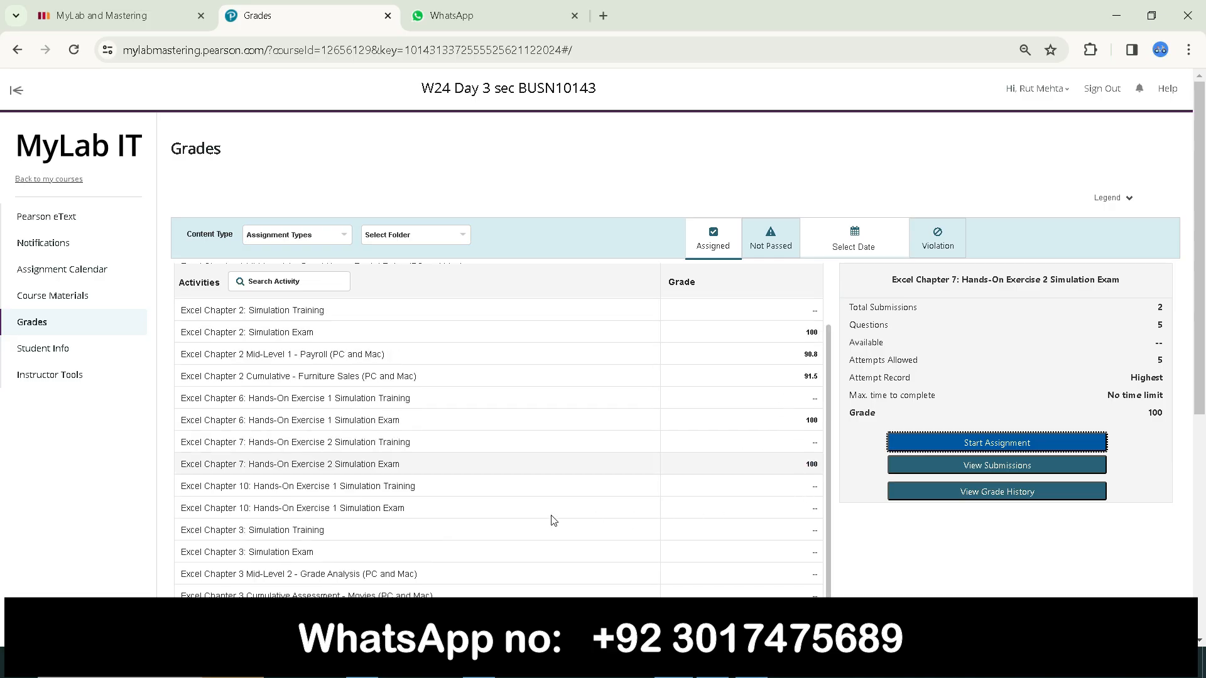